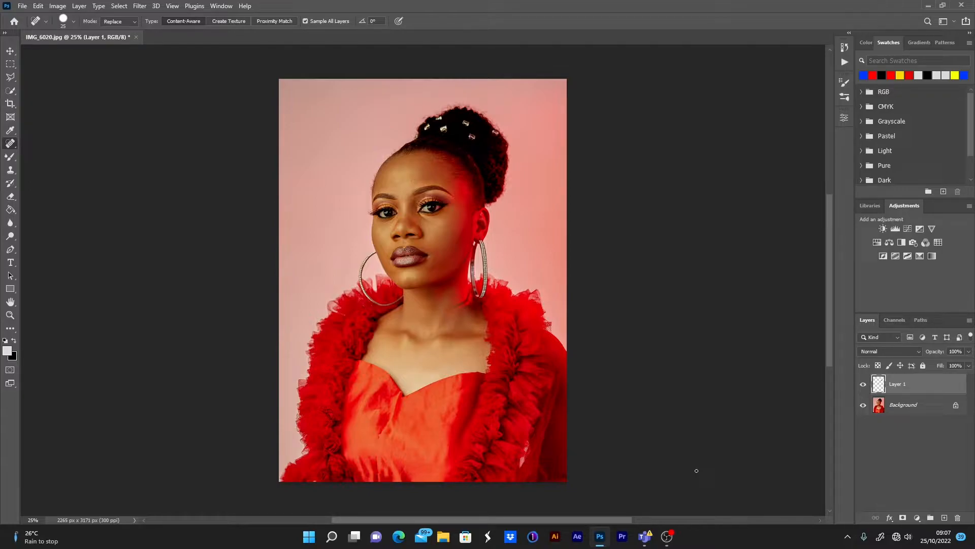
Compare the portrait's face up close with Layer 1 hidden and shown.
key("z")
left_click_drag(400, 195, 446, 228)
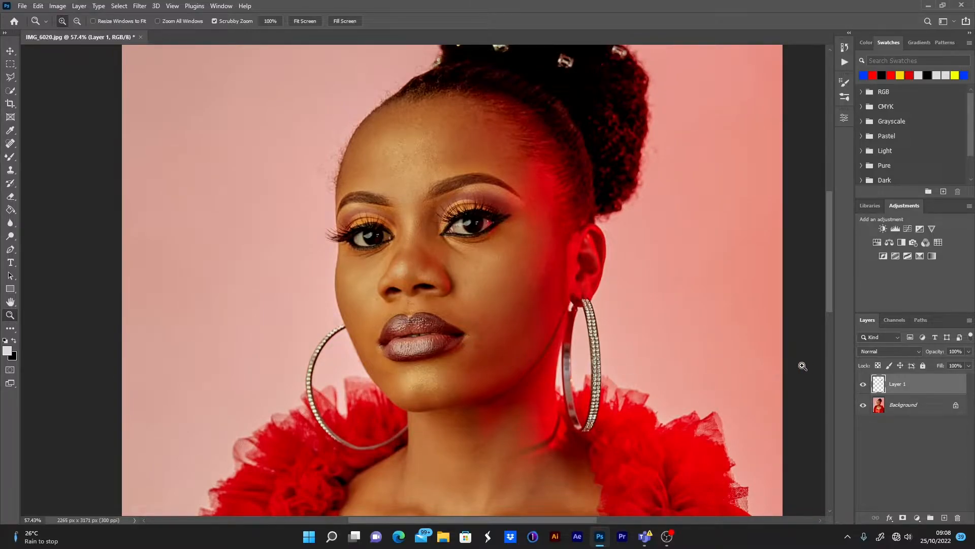
mouse_move(516, 316)
left_mouse_down()
mouse_move(503, 307)
mouse_move(510, 312)
left_mouse_up()
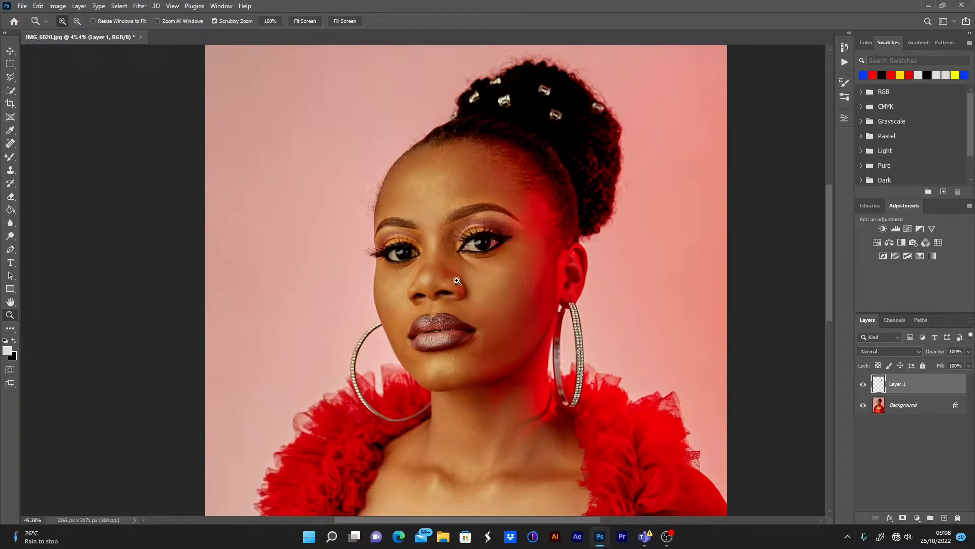
left_click(863, 386)
left_click(863, 387)
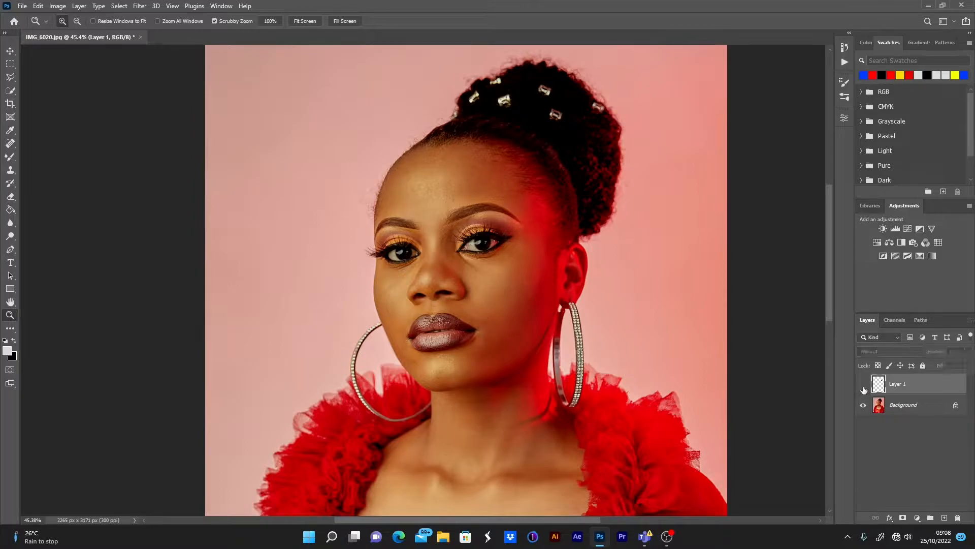
left_click(864, 386)
left_click(863, 386)
left_click(863, 386)
Merge Layer 1 into the background, then make two duplicate layers of the merged image.
key("ctrl+e")
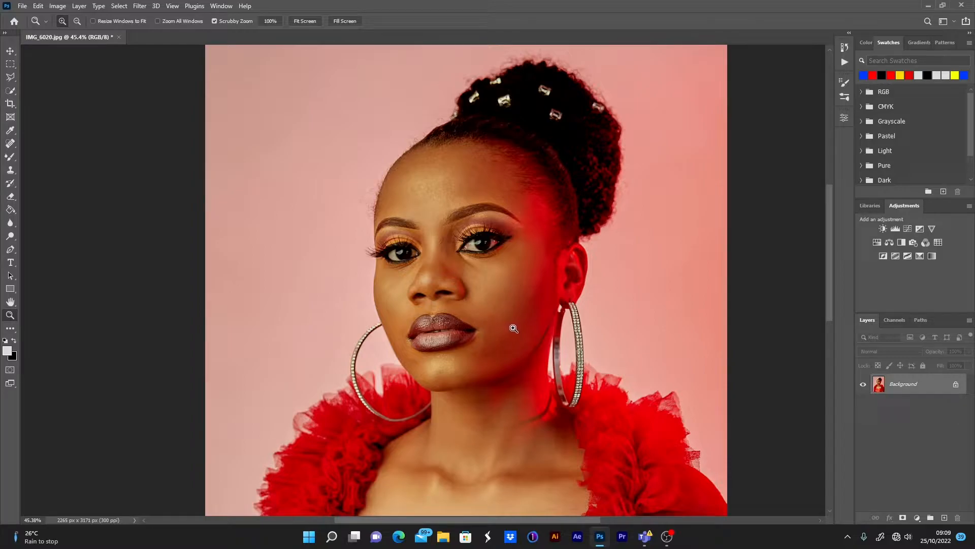
key("ctrl+j")
key("ctrl+j")
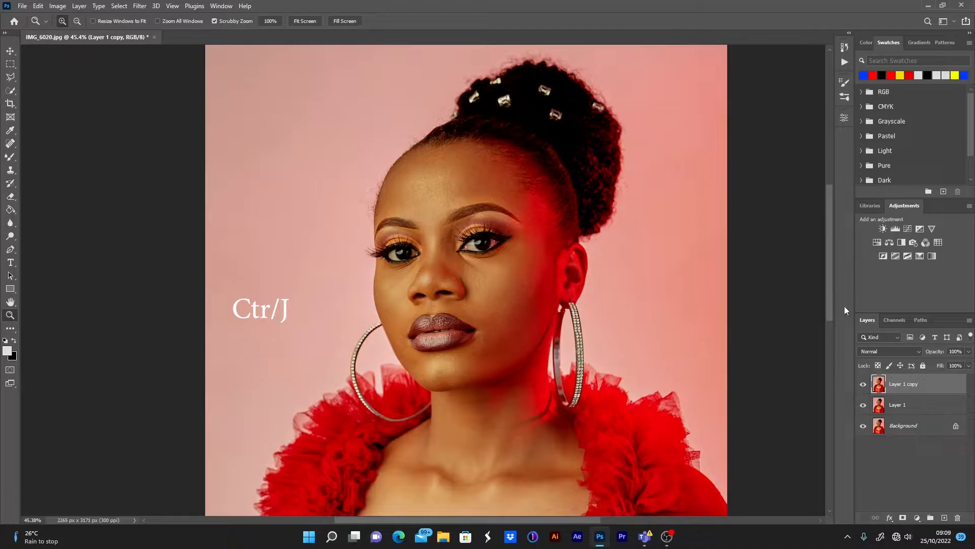
left_click_drag(899, 388, 946, 514)
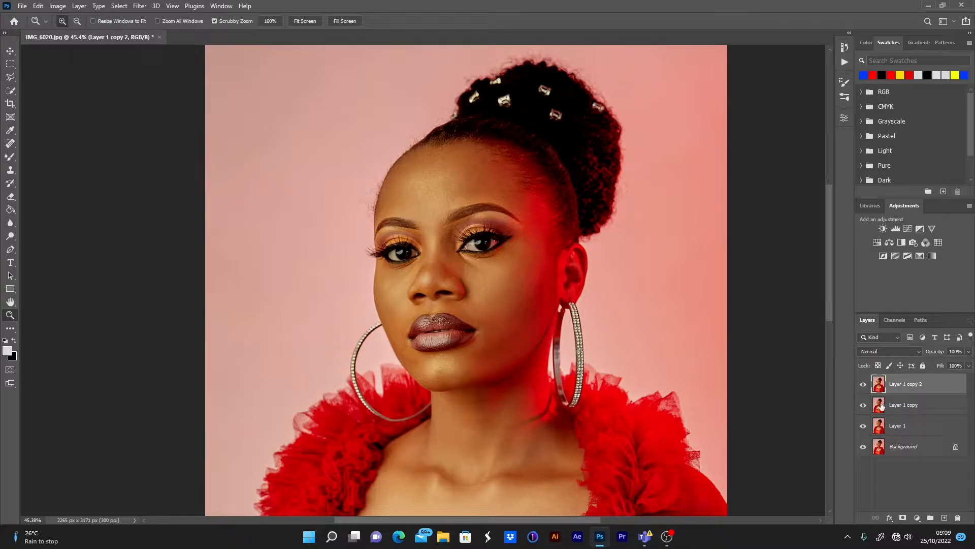
key("ctrl+z")
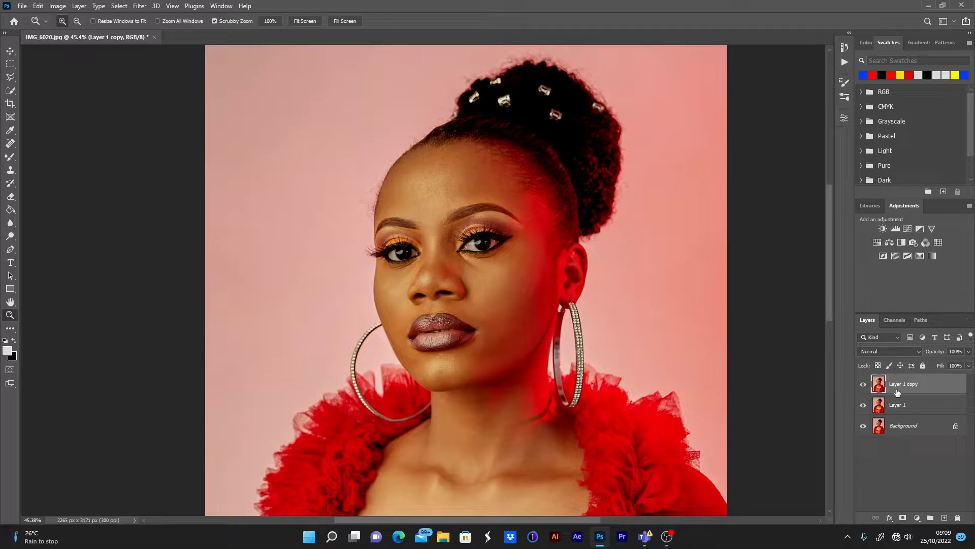
Hide the upper duplicate and rename the lower duplicate layer color and the upper one texture.
left_click(863, 384)
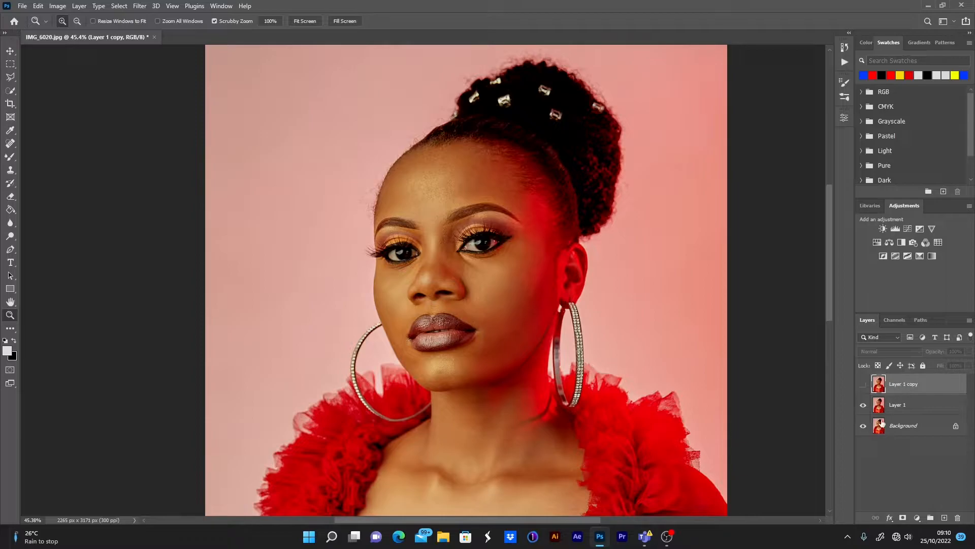
left_click(900, 406)
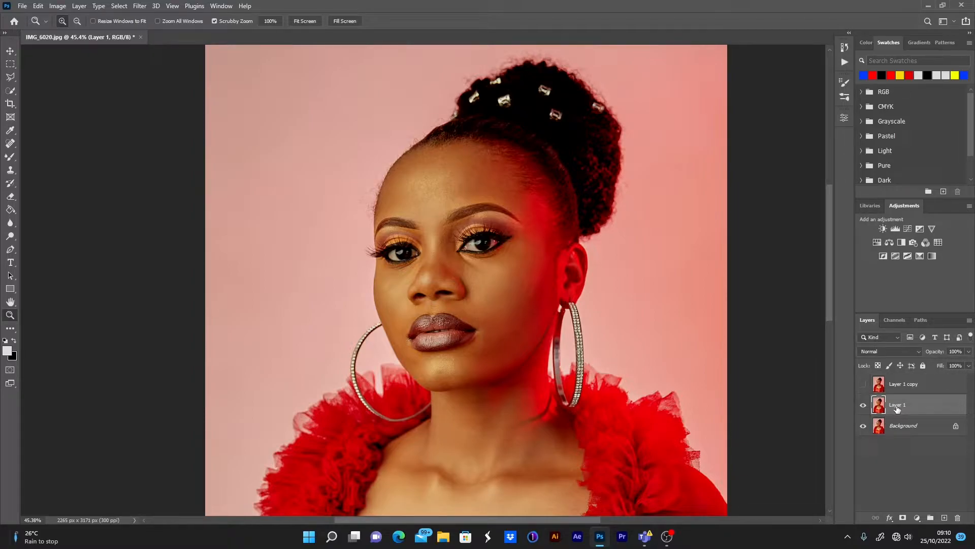
double_click(894, 406)
type("co")
double_click(896, 386)
type("texture")
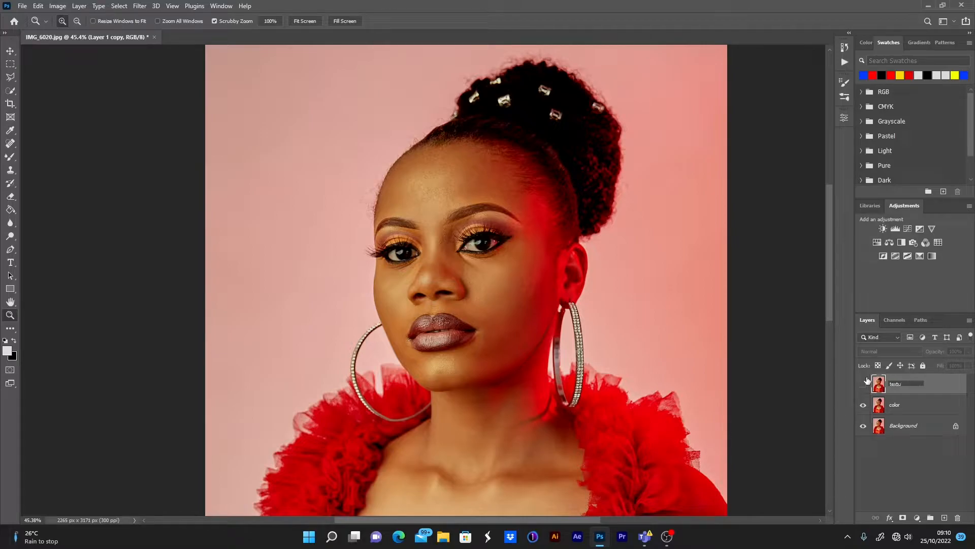
Start a Gaussian Blur on the color layer and preview weak and strong radii on the skin.
left_click(917, 411)
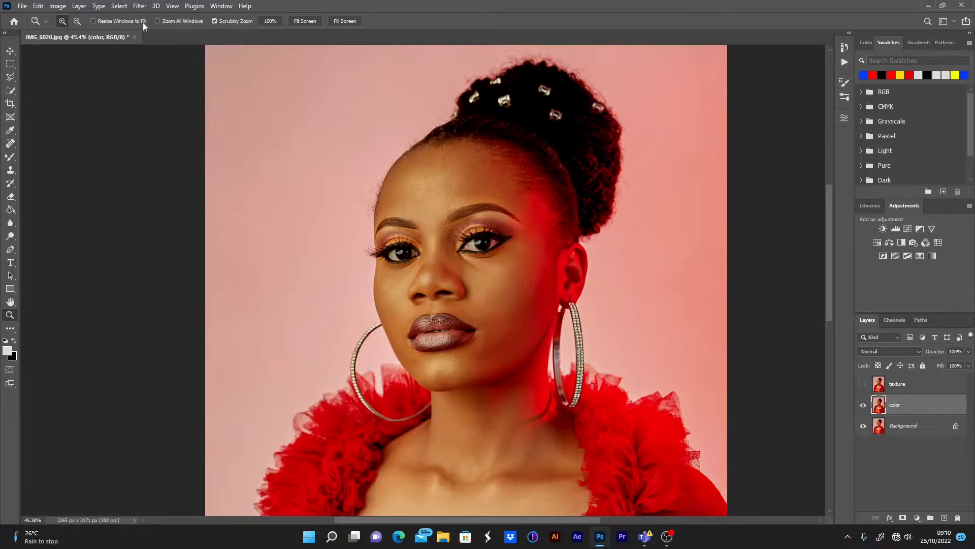
left_click(142, 6)
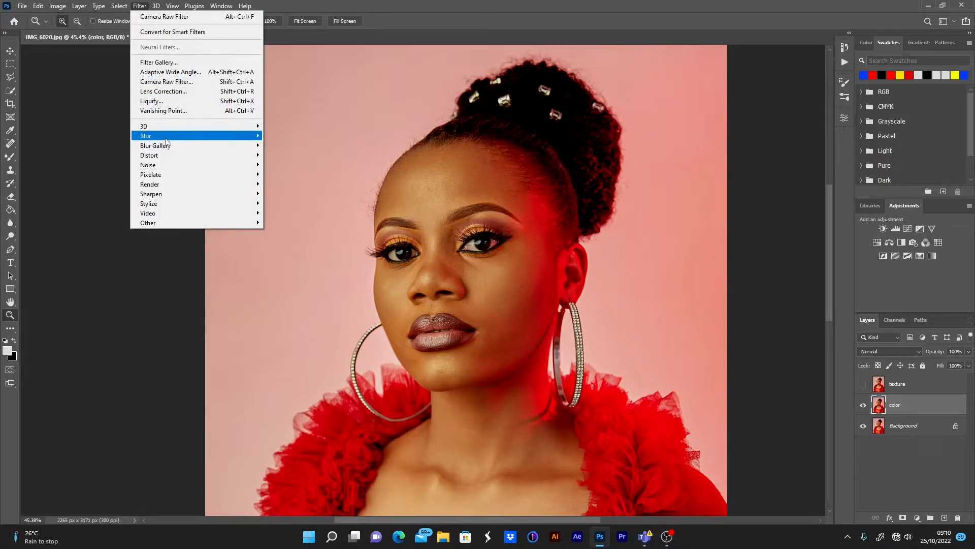
mouse_move(169, 136)
left_click(301, 174)
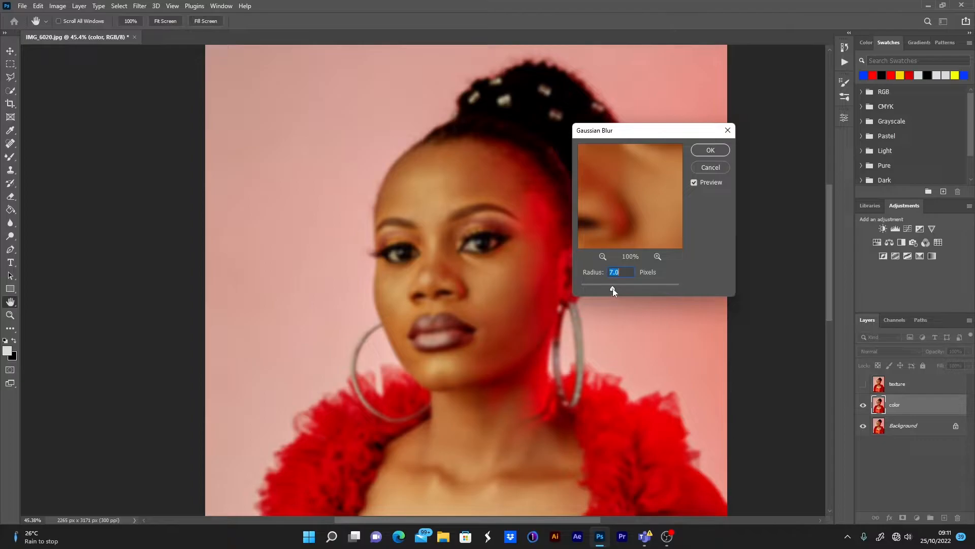
left_click_drag(593, 288, 581, 288)
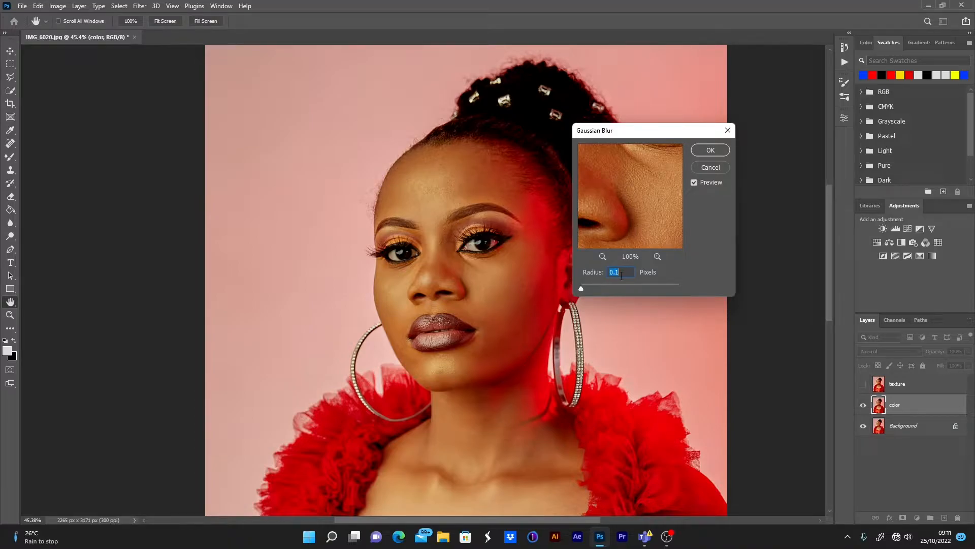
left_click_drag(652, 207, 629, 211)
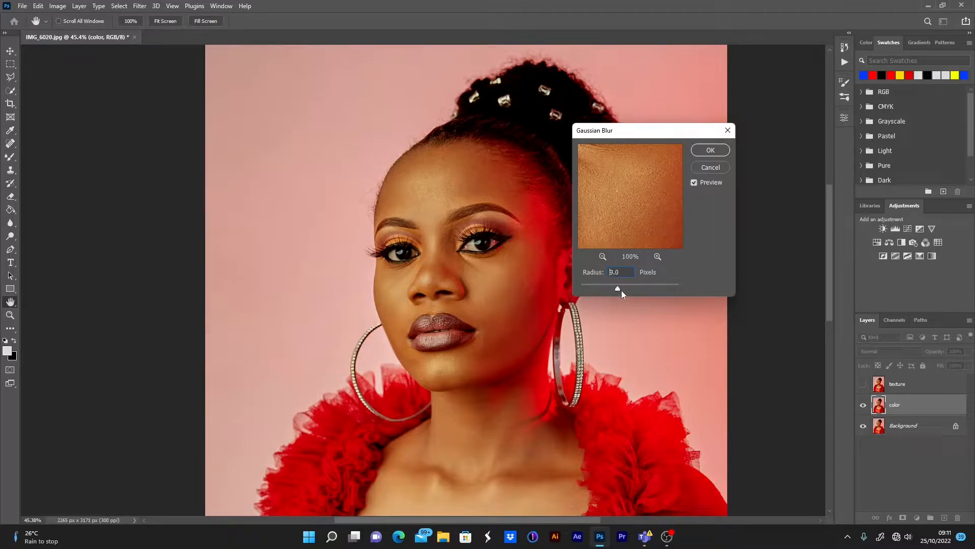
left_click_drag(645, 287, 648, 292)
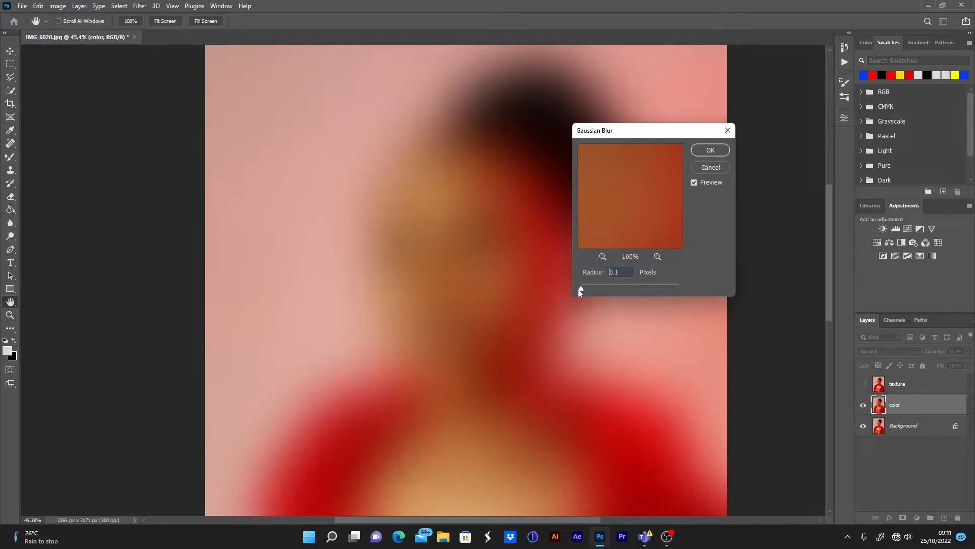
left_click_drag(644, 196, 620, 200)
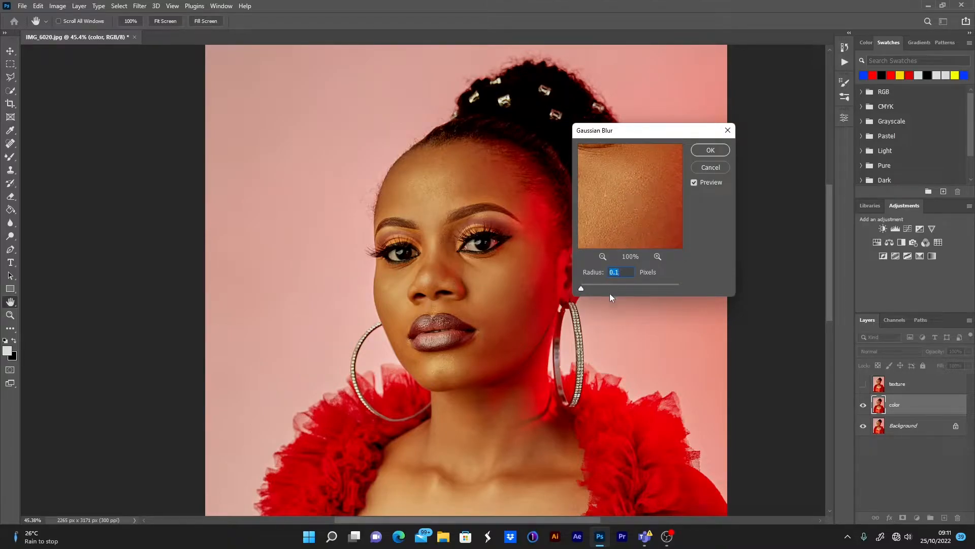
Raise the Gaussian Blur radius gradually until the skin texture is smoothed out, and apply it to the color layer.
left_click(581, 288)
left_click_drag(583, 288, 590, 288)
left_click_drag(591, 290, 593, 290)
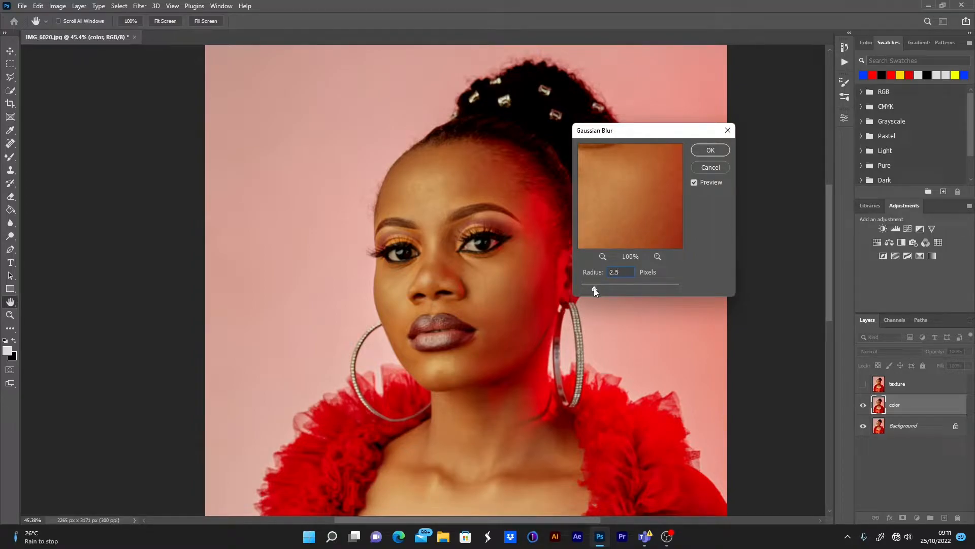
left_click_drag(595, 288, 597, 292)
left_click(595, 288)
left_click_drag(596, 291, 604, 290)
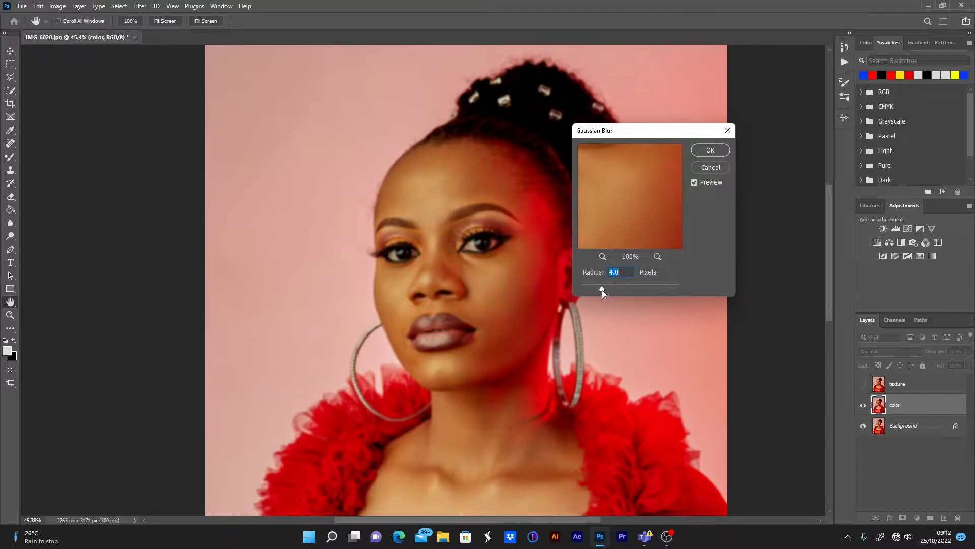
left_click_drag(611, 290, 605, 289)
left_click(710, 150)
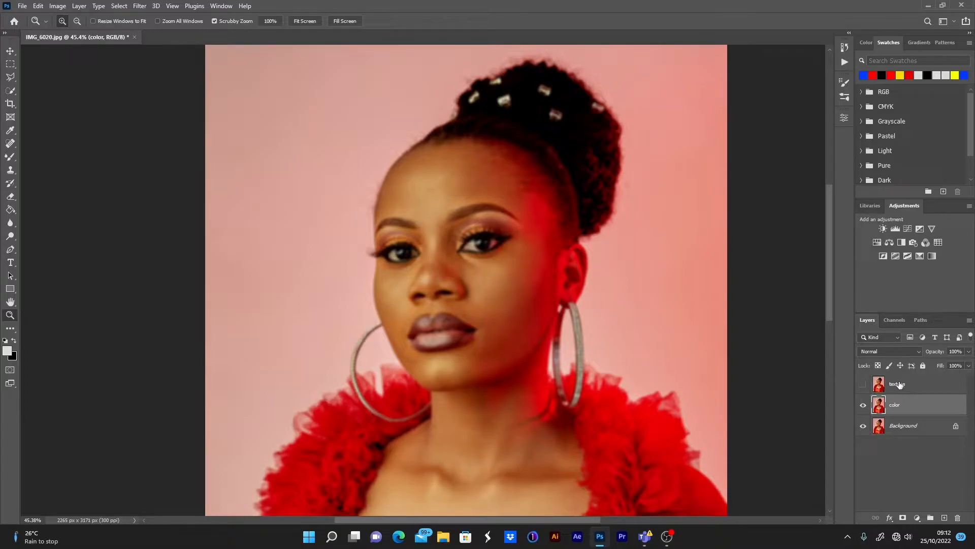
Show the texture layer and run Apply Image on it with source layer color, Subtract blending, scale 2 and offset 128.
left_click(863, 385)
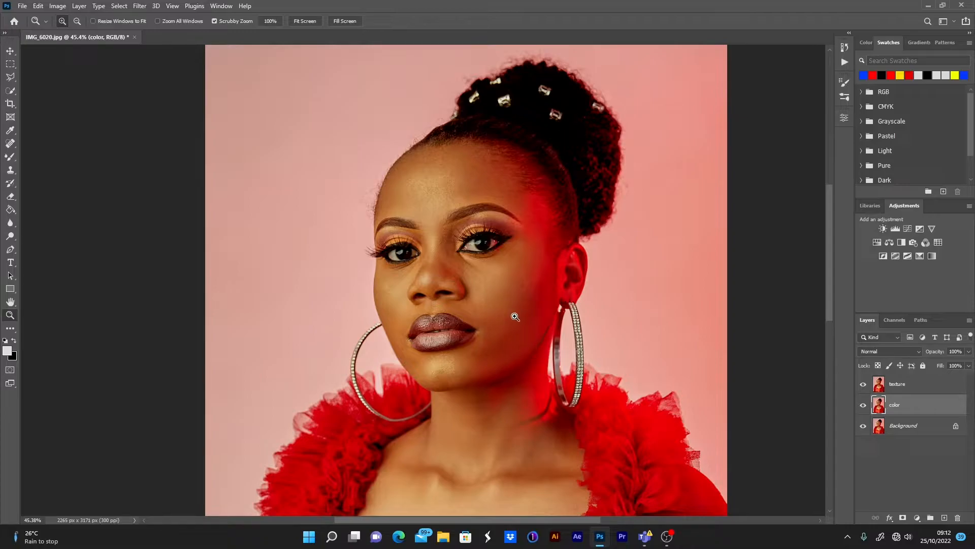
left_click(903, 388)
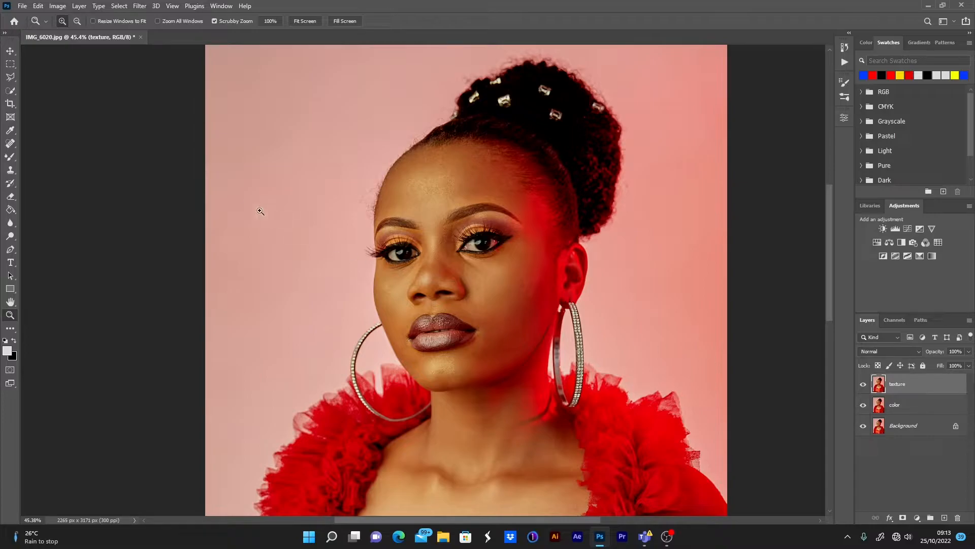
left_click(58, 7)
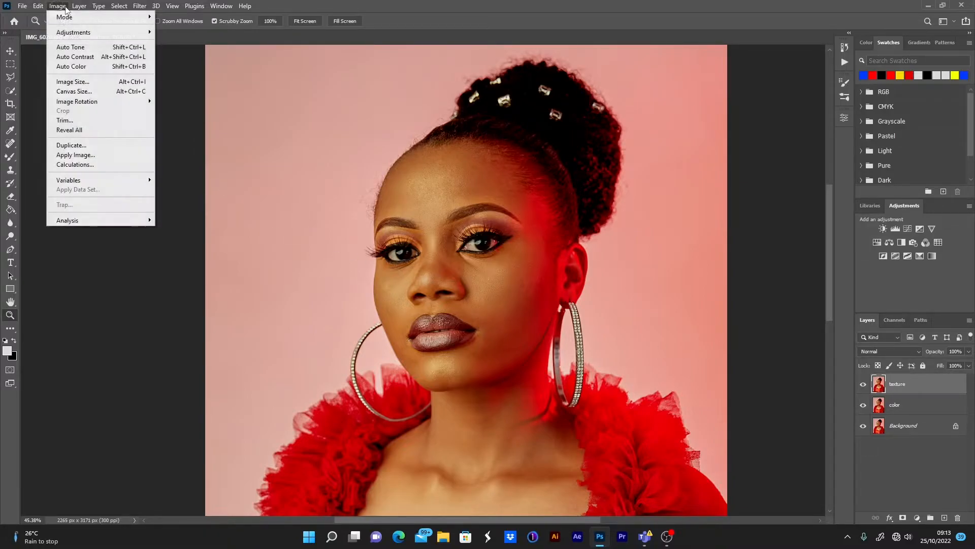
left_click(93, 157)
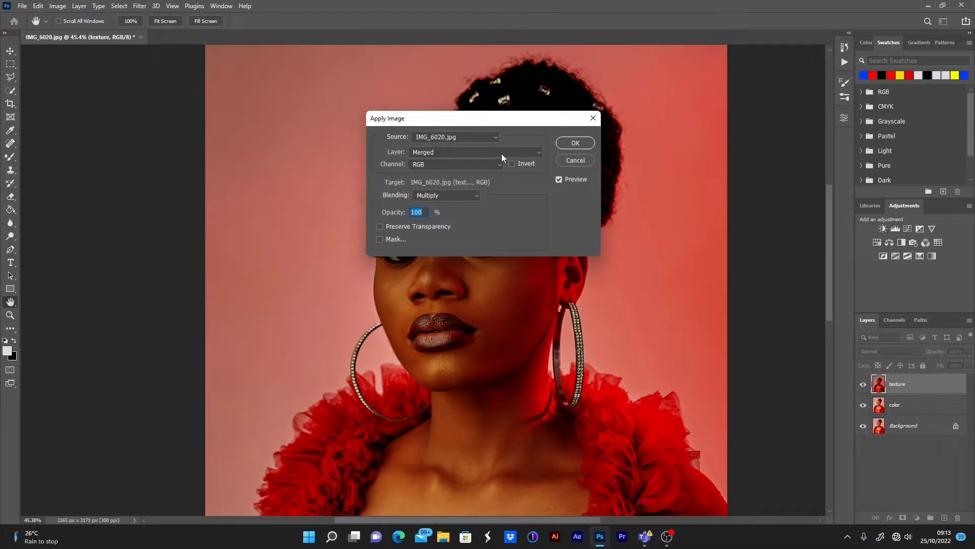
left_click(536, 154)
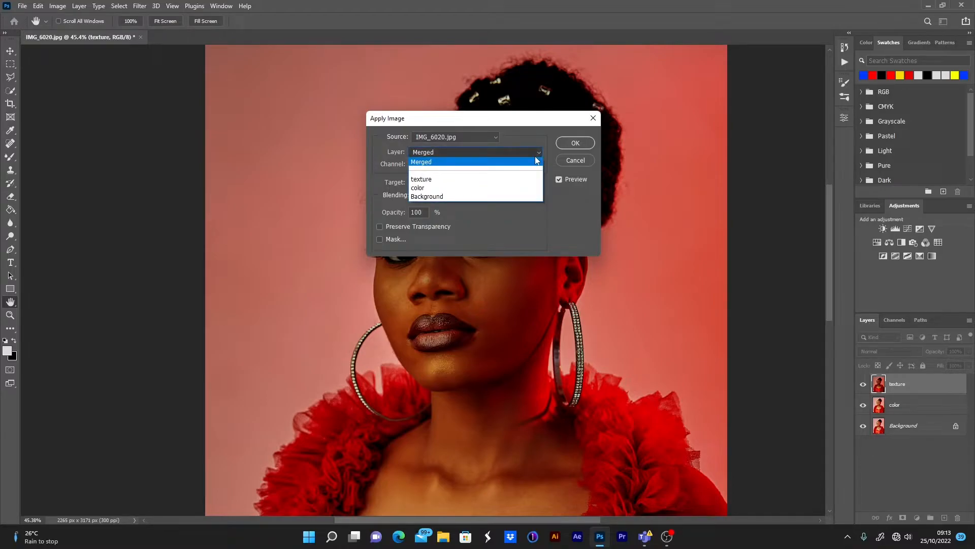
left_click(428, 189)
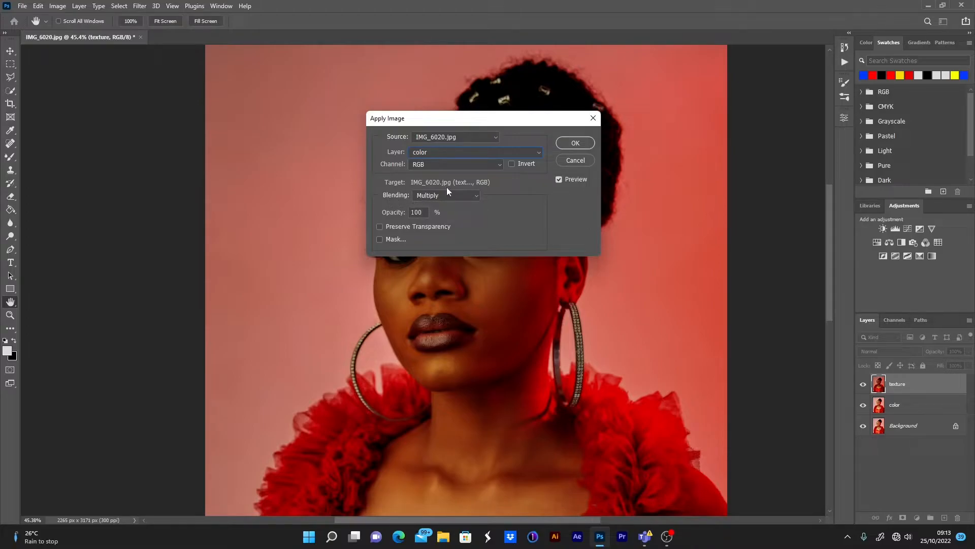
left_click(477, 196)
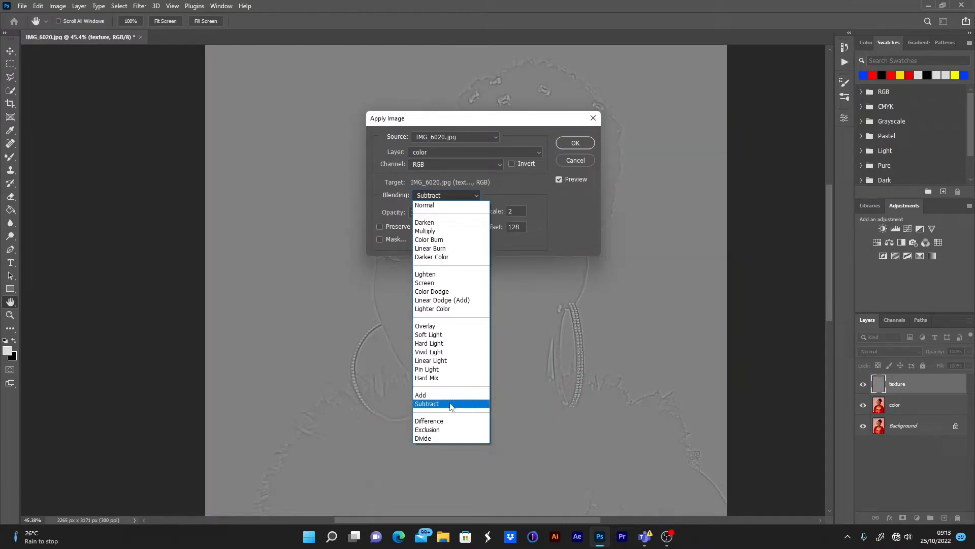
left_click(447, 403)
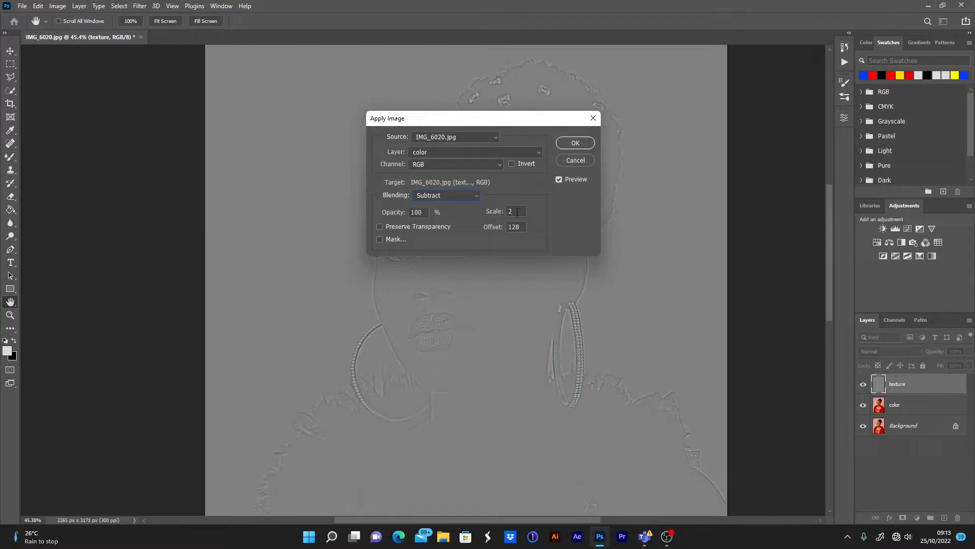
key("z")
left_click(575, 144)
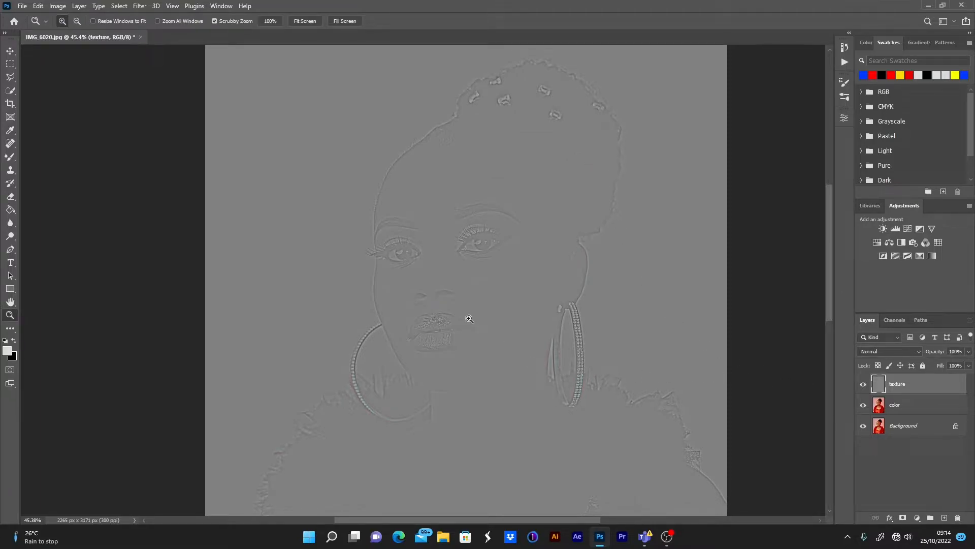
Set the texture layer's blend mode to Linear Light.
key("ctrl+minus")
key("ctrl+minus")
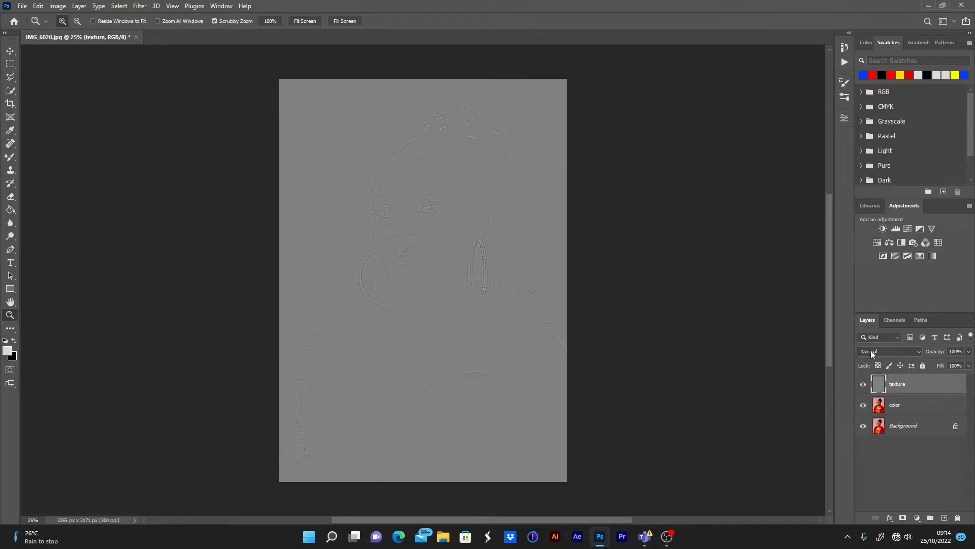
left_click(916, 349)
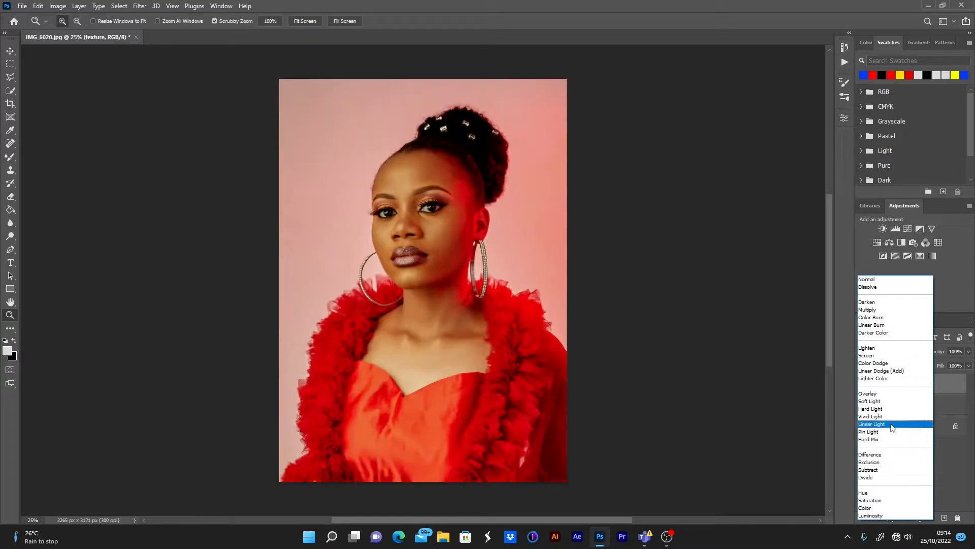
left_click(888, 424)
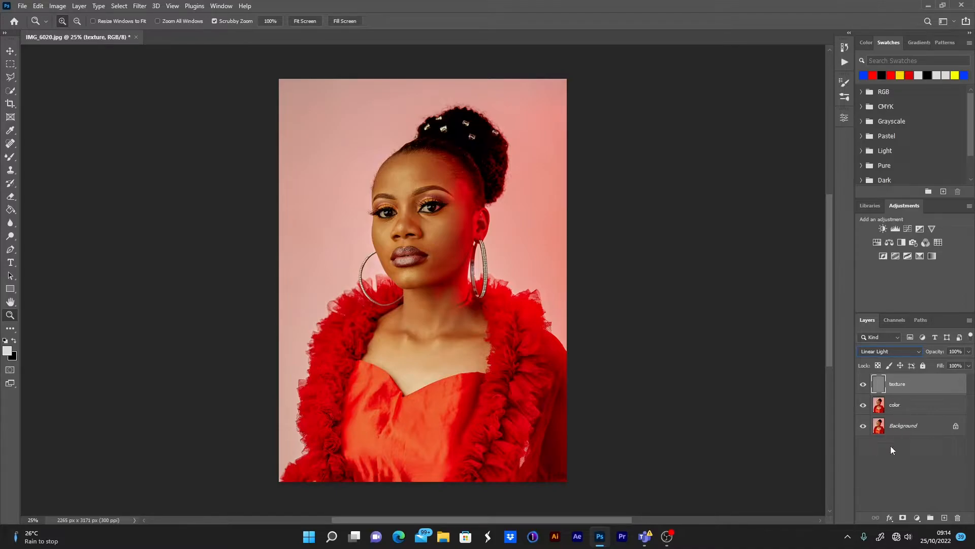
Group the texture and color layers, name the group FS and expand it.
left_click(899, 408, "shift")
key("ctrl+g")
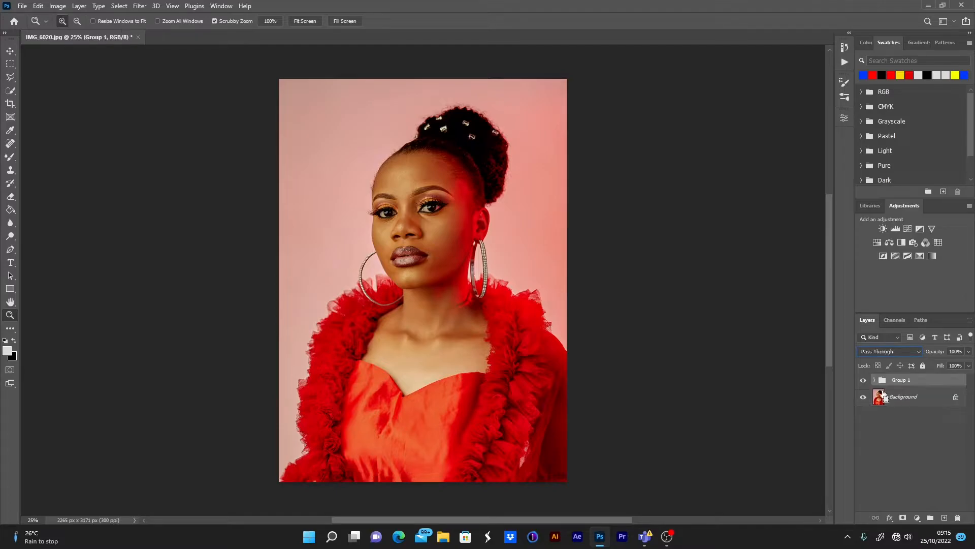
double_click(900, 380)
type("FS")
left_click(909, 421)
left_click(874, 380)
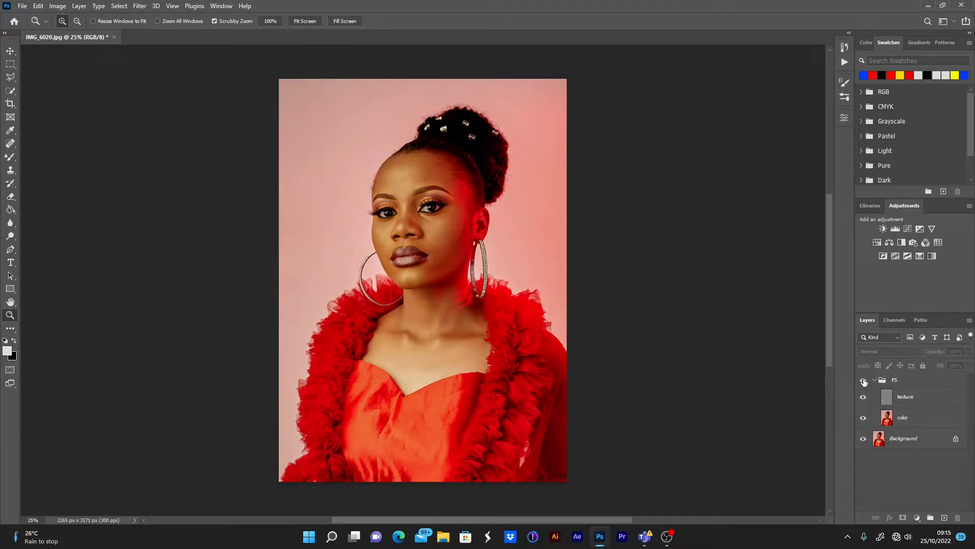
Check the FS group and texture layer by toggling their visibility, then hide the color layer and examine the face closely.
left_click(863, 380)
left_click(863, 381)
left_click(863, 398)
left_click(863, 397)
left_click(863, 418)
left_click_drag(412, 221, 473, 269)
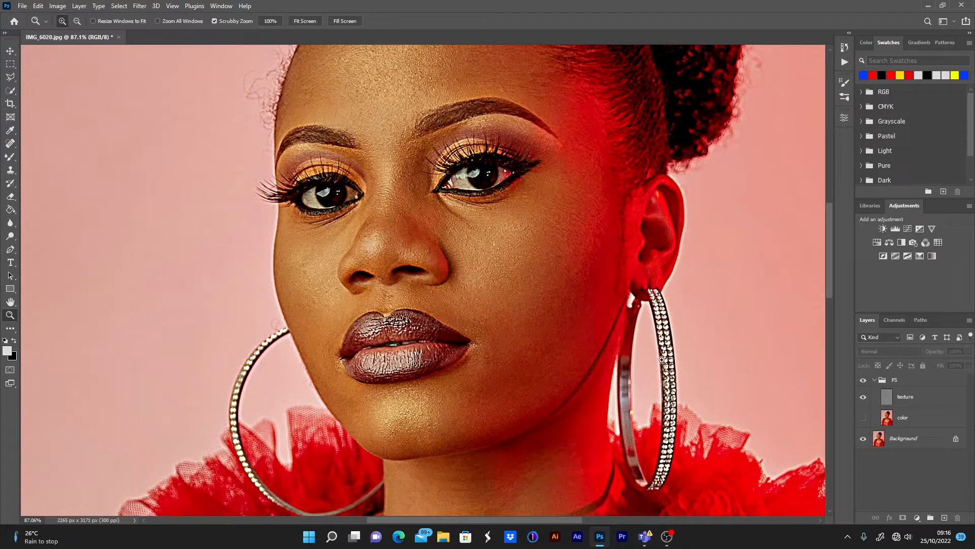
Show the color layer again, select the FS group and view more of the portrait.
left_click(863, 417)
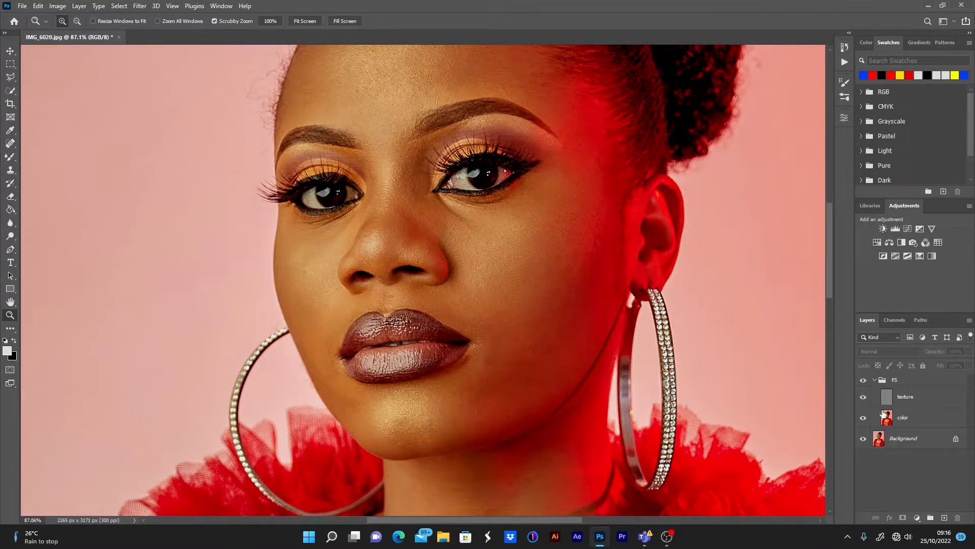
left_click(874, 381)
left_click(894, 384)
left_click(874, 381)
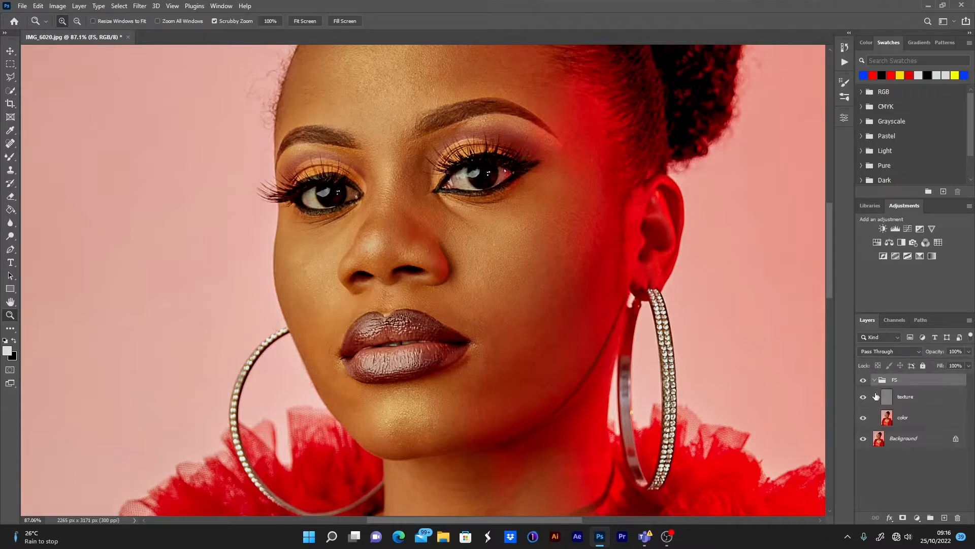
left_click_drag(489, 293, 459, 316)
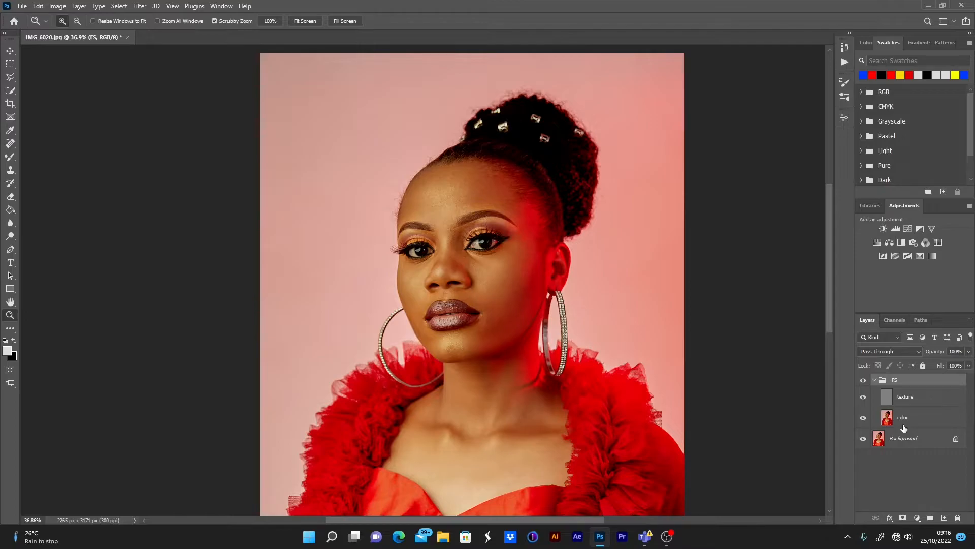
Duplicate the color layer and clip the copy to it.
left_click(916, 428)
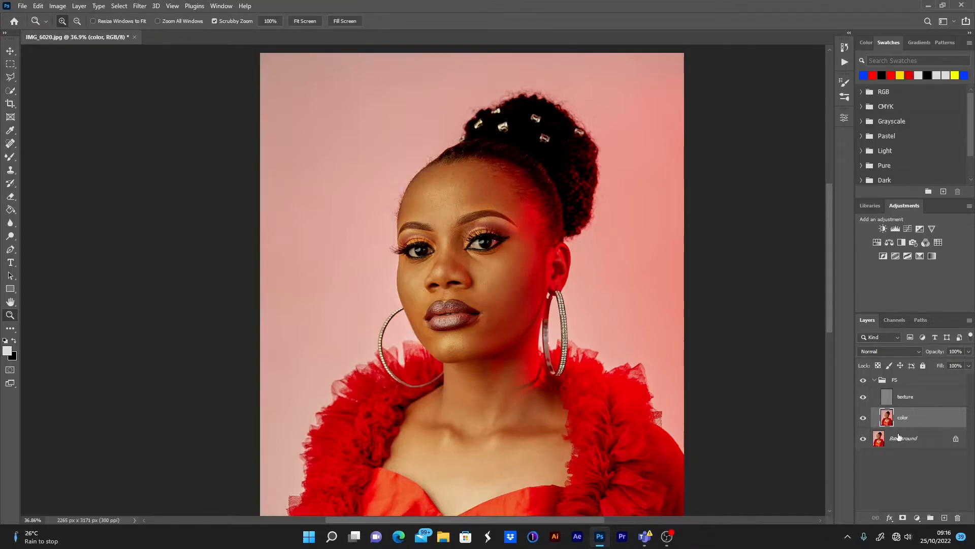
key("ctrl+j")
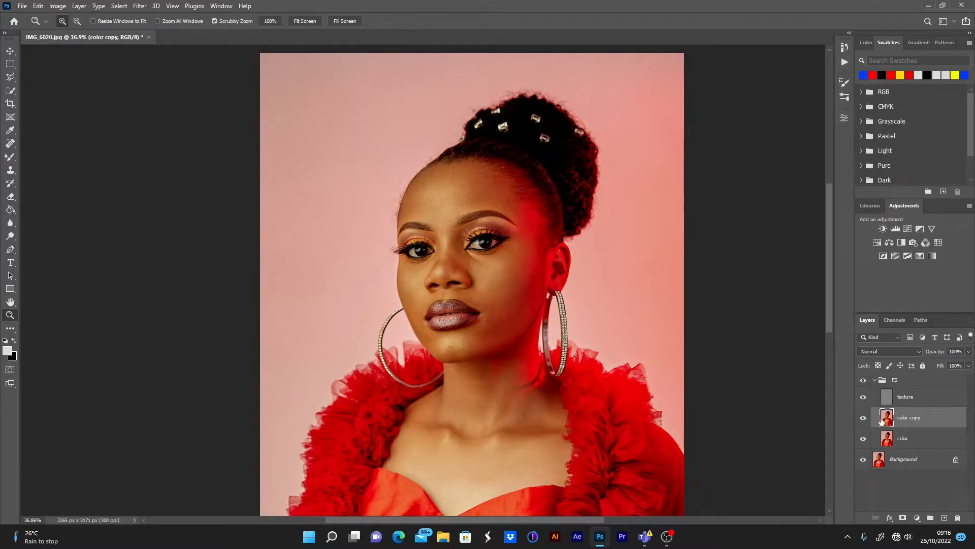
right_click(915, 418)
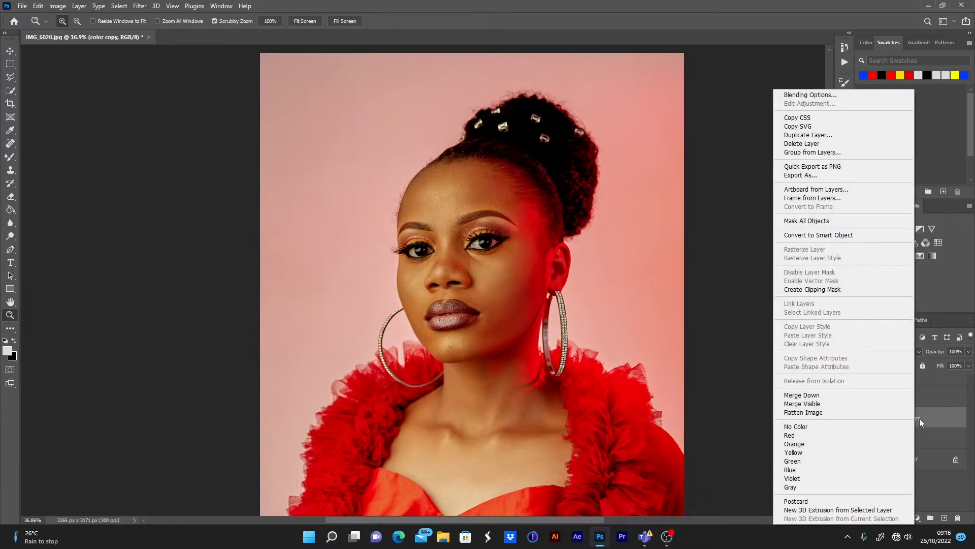
left_click(820, 289)
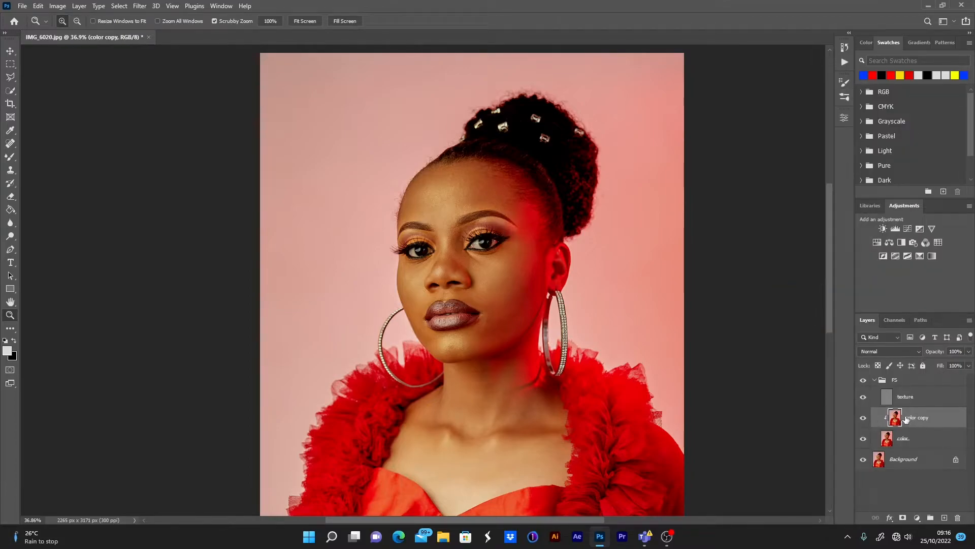
Choose the Mixer Brush, enlarge it to size 200 and try it on the skin beside the nose.
left_click(12, 158)
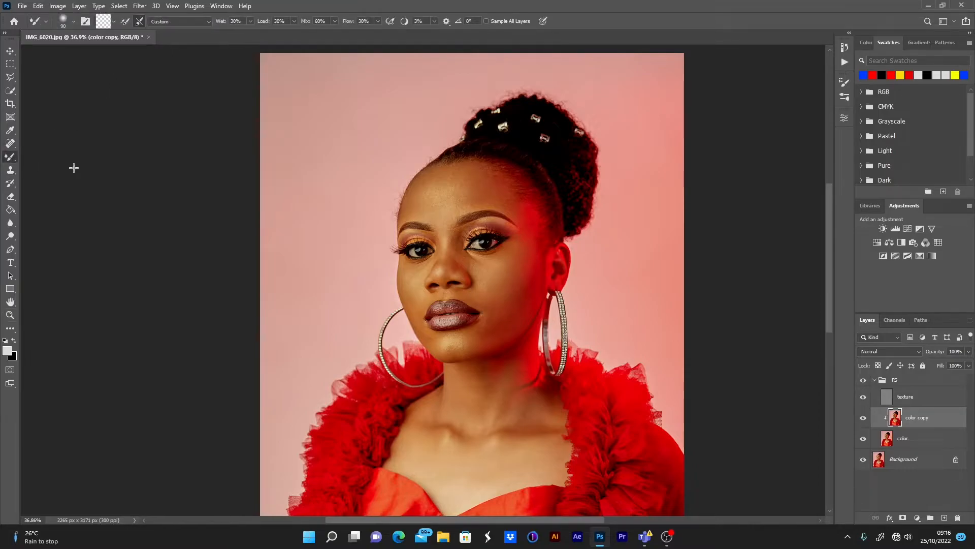
key("bracketright")
key("bracketright")
key("bracketright")
key("bracketright")
key("bracketright")
mouse_move(427, 271)
left_mouse_down()
mouse_move(437, 229)
mouse_move(425, 247)
mouse_move(445, 285)
left_mouse_up()
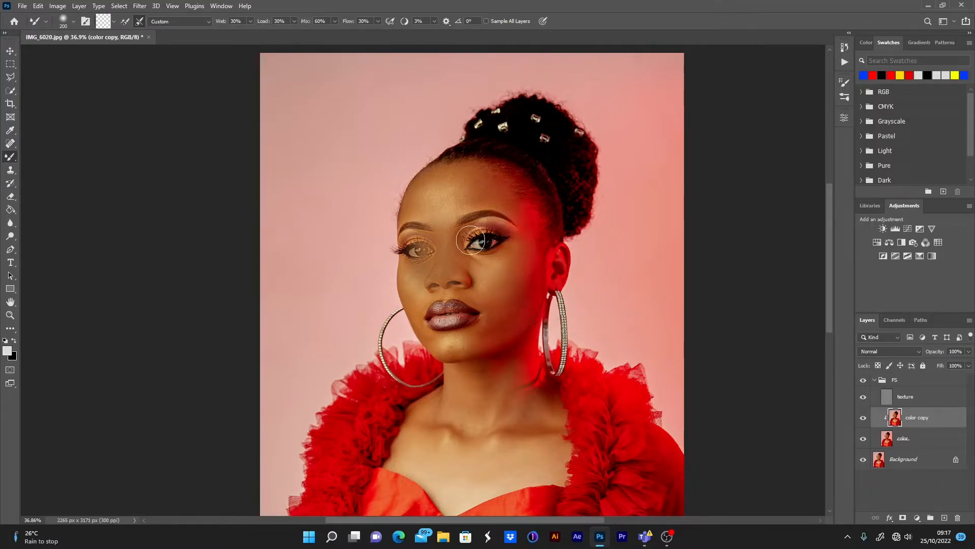
Replace the color copy layer with a fresh duplicate of the color layer and clip it to the color layer.
mouse_move(918, 418)
left_mouse_down()
mouse_move(919, 497)
mouse_move(957, 517)
left_mouse_up()
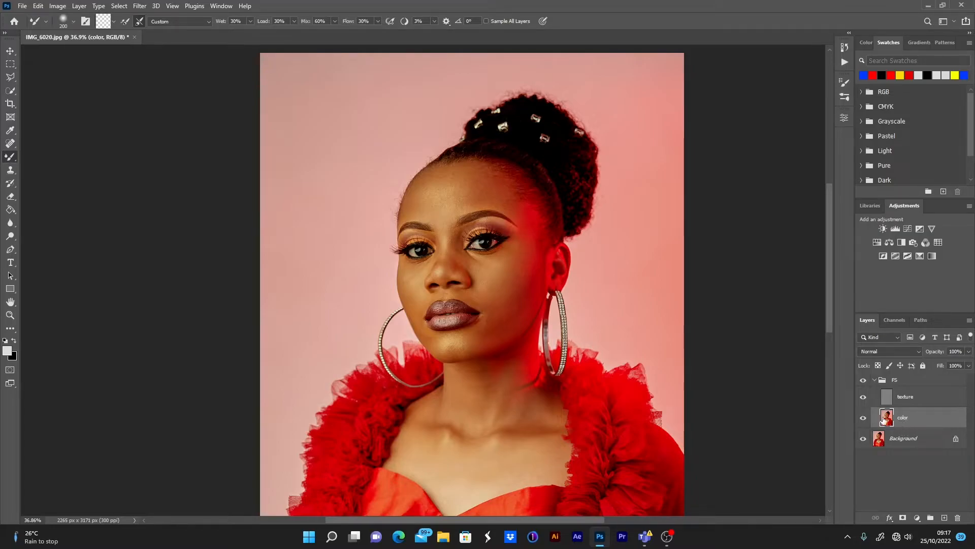
key("ctrl+j")
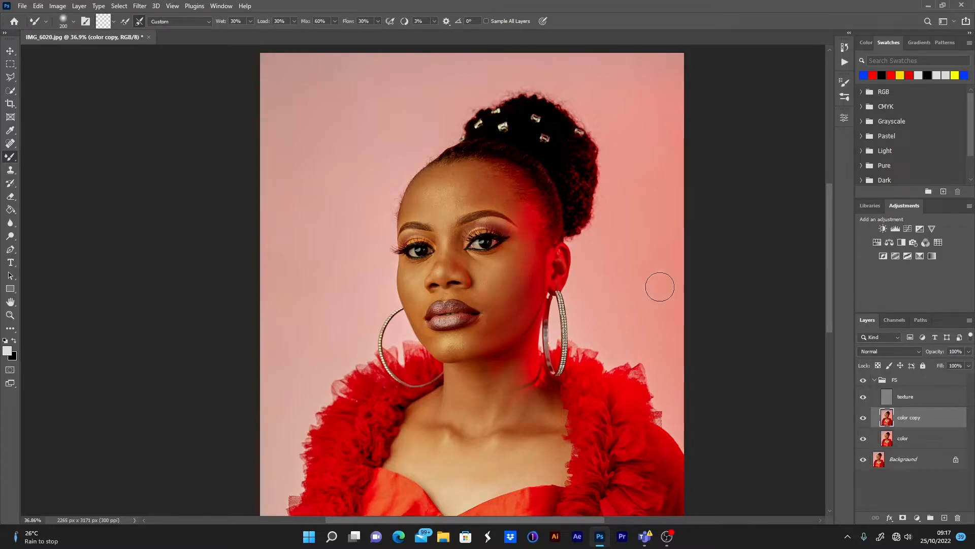
right_click(921, 424)
left_click(830, 288)
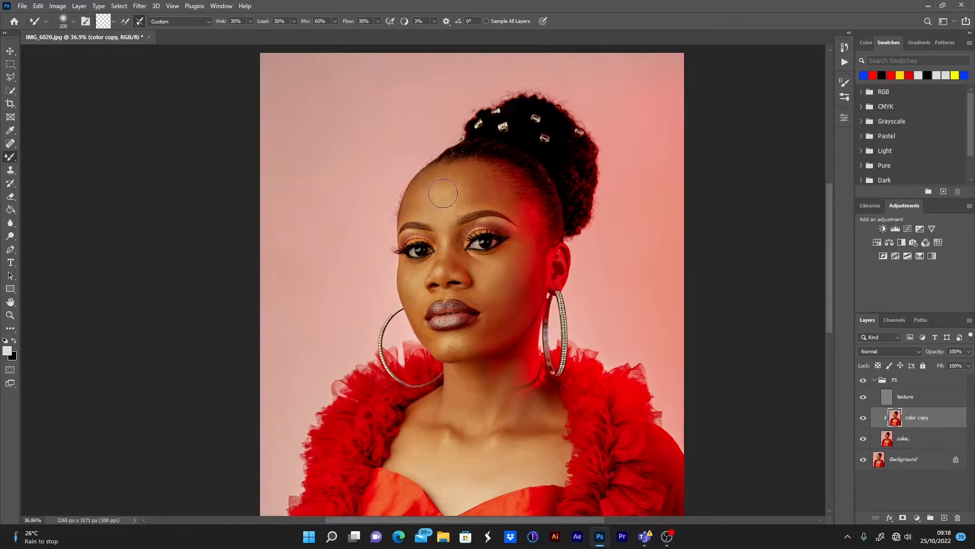
Blend the forehead skin on the color copy with the Mixer Brush and reduce the brush size to 150.
mouse_move(443, 195)
left_mouse_down()
mouse_move(429, 177)
mouse_move(433, 203)
mouse_move(436, 192)
mouse_move(457, 189)
left_mouse_up()
key("bracketleft")
key("bracketleft")
Add a Black & White adjustment above the texture layer with Reds at -2 and Yellows at 46.
left_click(911, 398)
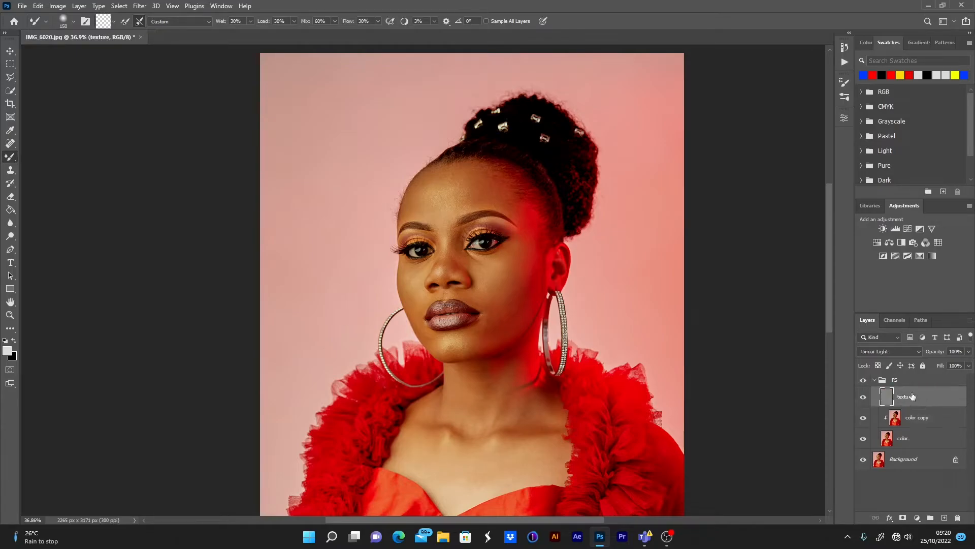
left_click(897, 242)
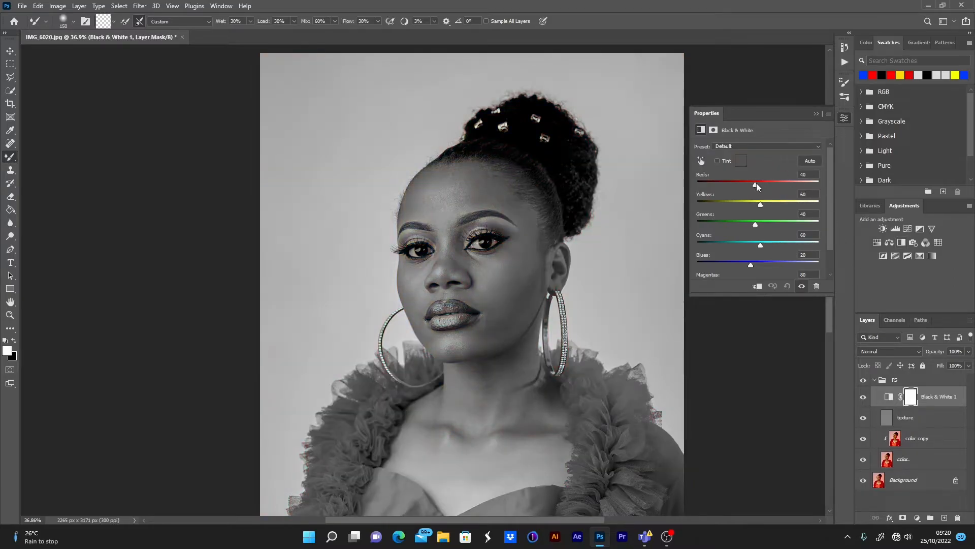
left_click_drag(755, 185, 745, 188)
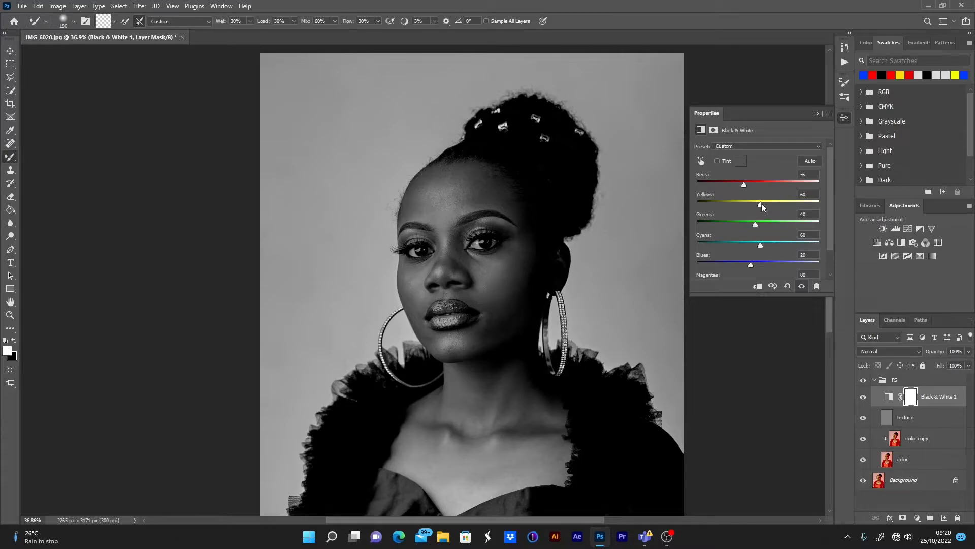
left_click_drag(761, 204, 753, 208)
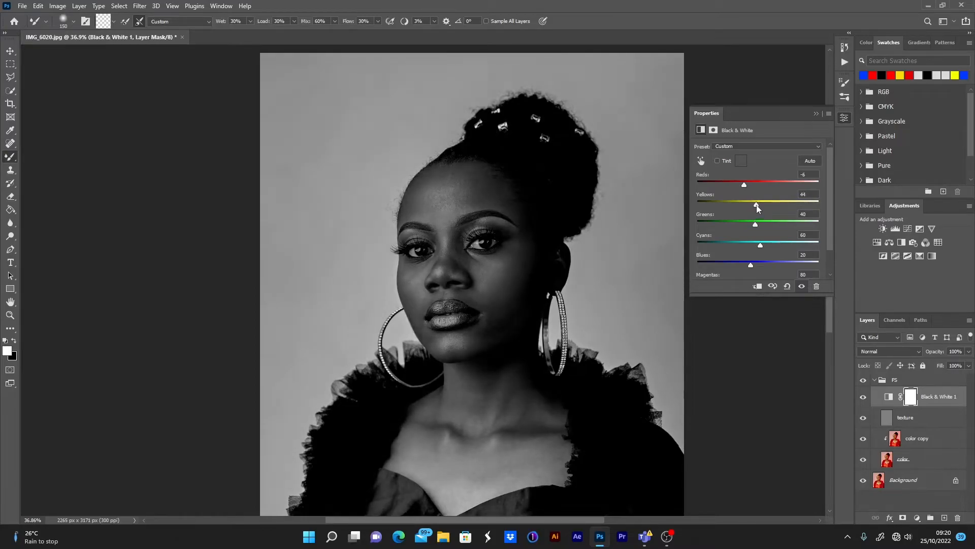
left_click_drag(757, 205, 758, 206)
left_click(745, 185)
mouse_move(746, 185)
left_mouse_down()
mouse_move(754, 186)
mouse_move(744, 187)
left_mouse_up()
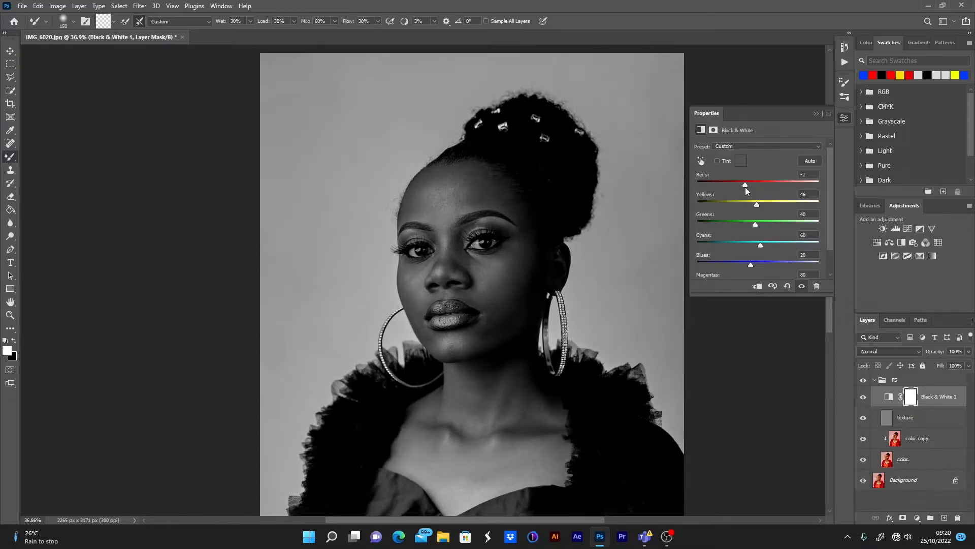
left_click(816, 113)
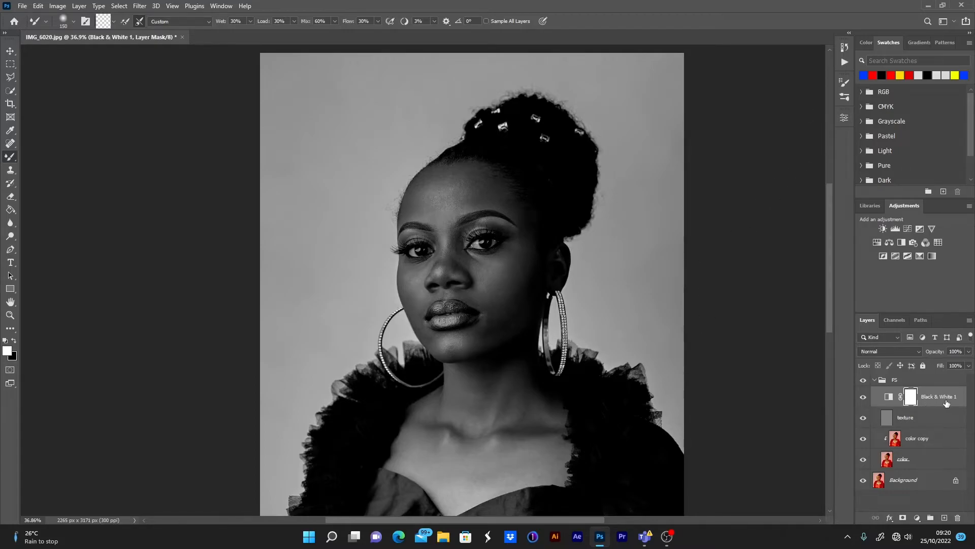
Make the color copy layer active for painting and enlarge the Mixer Brush.
left_click(917, 439)
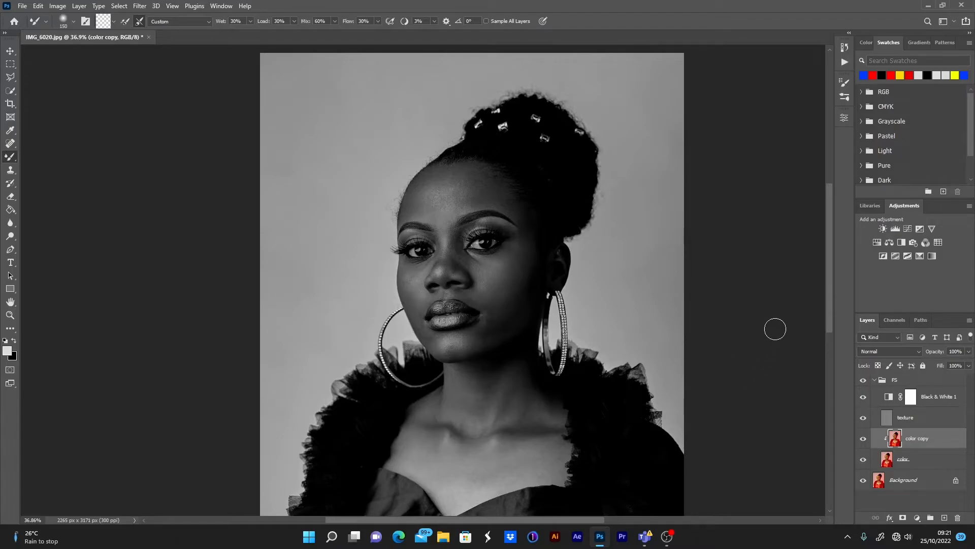
key("bracketright")
left_click(486, 22)
mouse_move(442, 207)
left_mouse_down()
mouse_move(442, 196)
mouse_move(464, 187)
mouse_move(455, 174)
left_mouse_up()
key("ctrl+z")
left_click(486, 21)
Smooth the forehead tones on the color copy with Mixer Brush strokes, leaving Sample All Layers off.
left_click_drag(438, 179, 481, 210)
left_click_drag(436, 206, 444, 215)
key("bracketright")
key("bracketright")
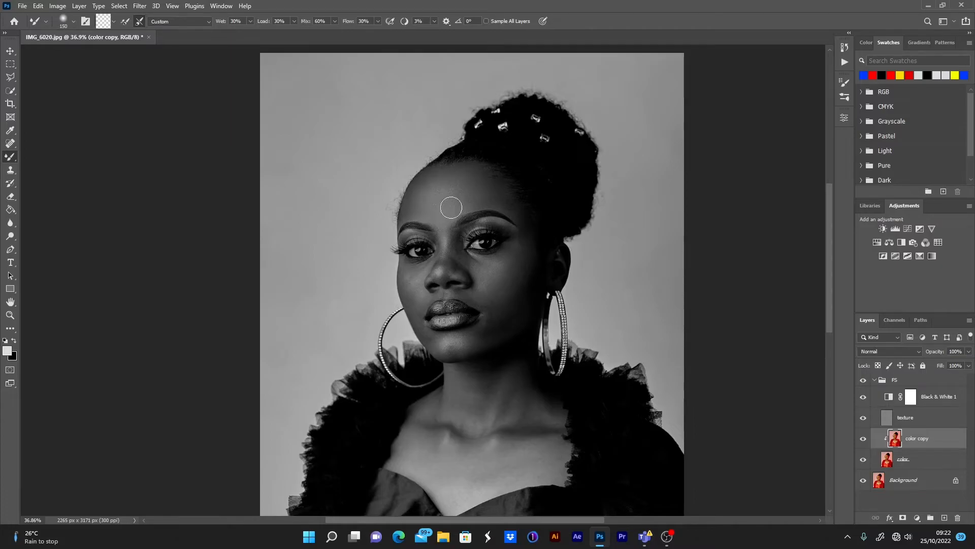
Blend the skin under the eye and beside the nose with the Mixer Brush, adjusting its size to about 100.
key("bracketleft")
key("bracketleft")
key("bracketleft")
key("bracketleft")
key("bracketright")
key("bracketright")
key("bracketright")
key("bracketleft")
key("bracketleft")
left_click_drag(432, 263, 413, 275)
key("bracketright")
Hide the Black & White adjustment, compare the portrait with and without the color copy, and show the adjustment again.
left_click(863, 397)
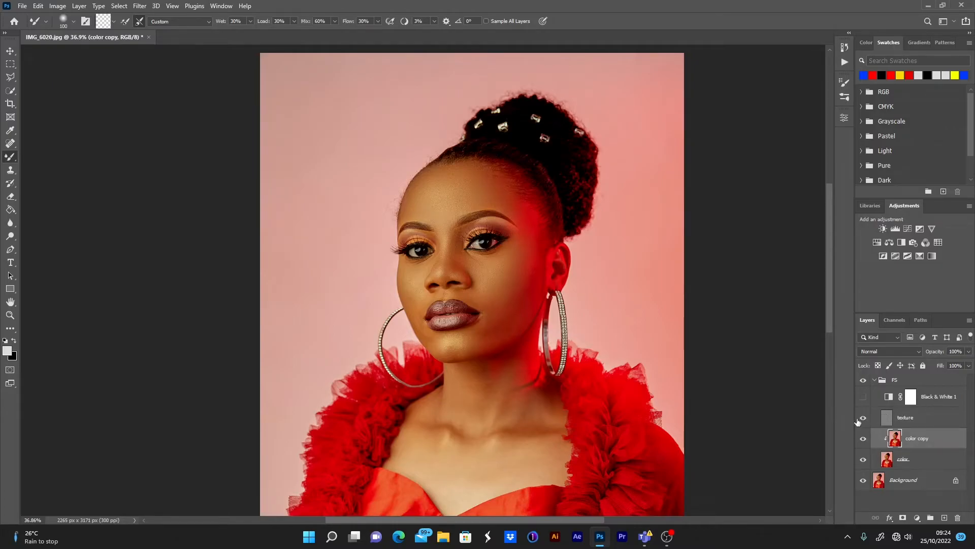
left_click(864, 439)
left_click(864, 439)
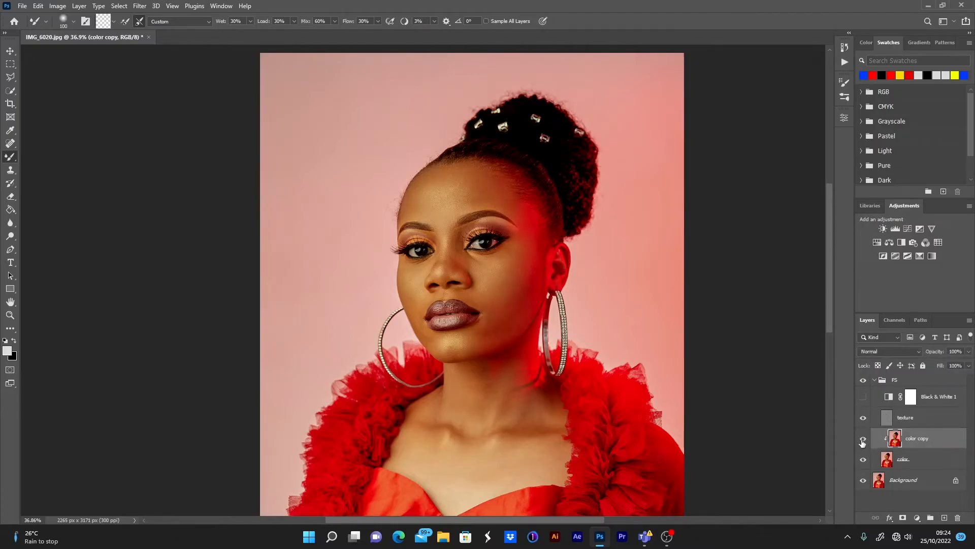
left_click(862, 441)
left_click(862, 443)
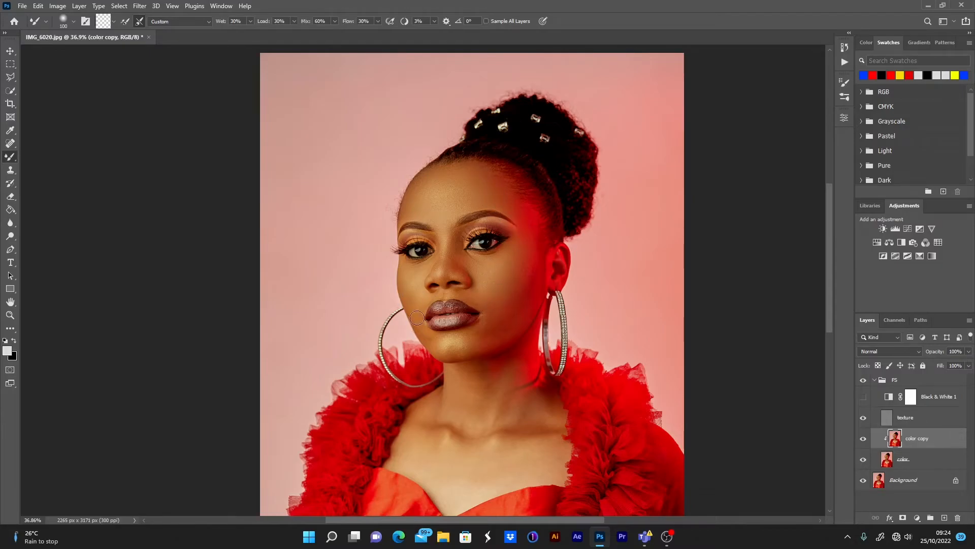
left_click(863, 439)
left_click(862, 443)
left_click(863, 397)
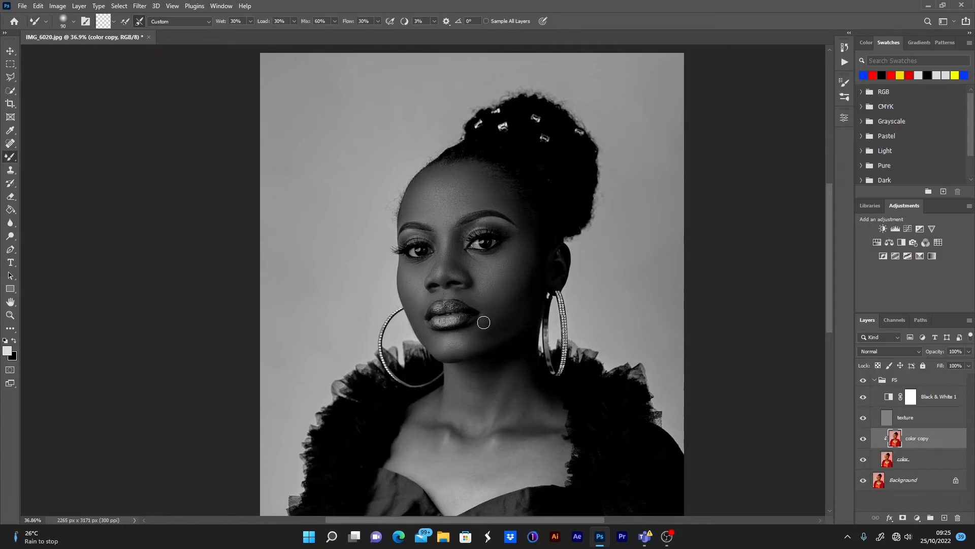
Smooth the face and neck skin with the Mixer Brush enlarged to 175, checking against the color copy hidden.
key("bracketright")
key("bracketright")
key("bracketright")
left_click(864, 442)
left_click(863, 443)
left_click(863, 446)
left_click(862, 445)
key("bracketright")
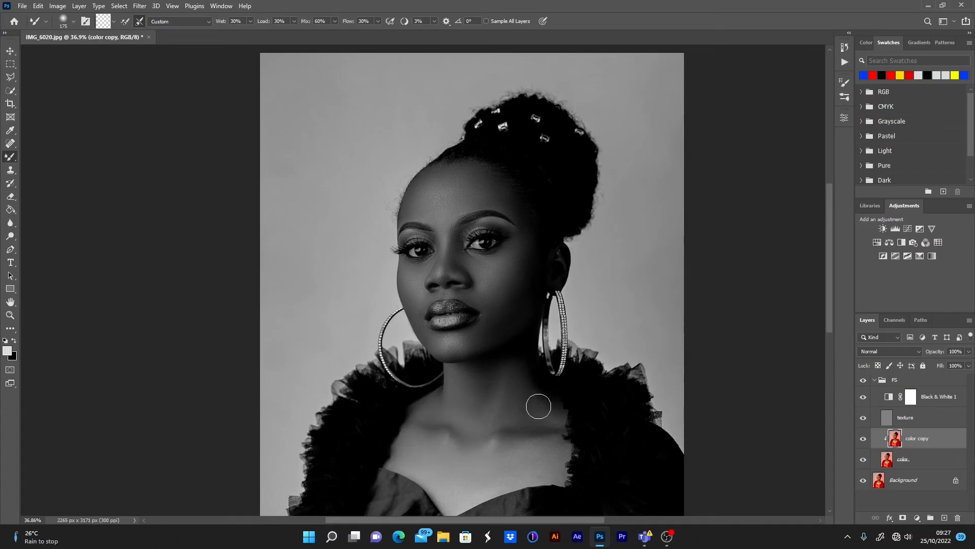
Hide the Black & White adjustment and lower the color copy layer's opacity to 80%, comparing the result with the layer hidden.
left_click(863, 397)
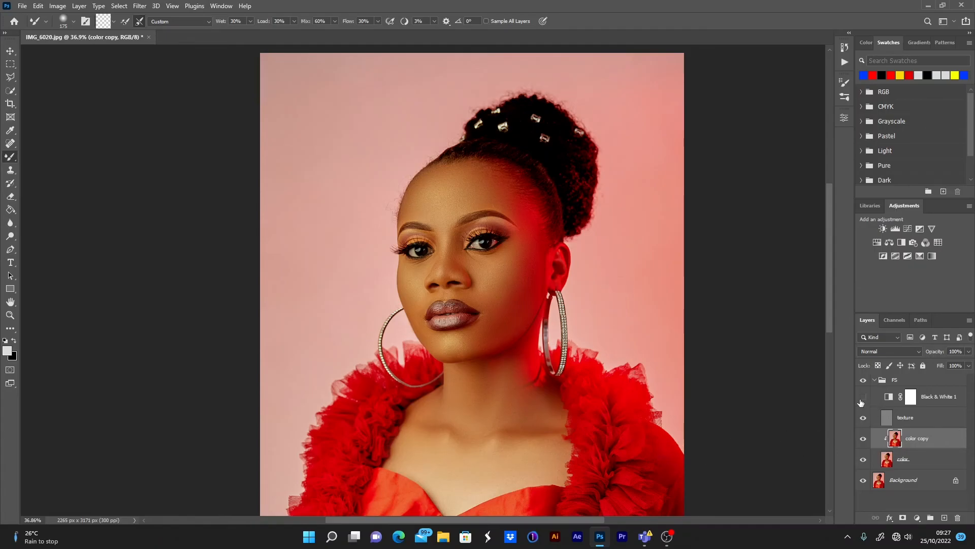
left_click(864, 440)
left_click(864, 445)
left_click(968, 353)
left_click_drag(969, 366, 953, 366)
left_click_drag(957, 365, 960, 367)
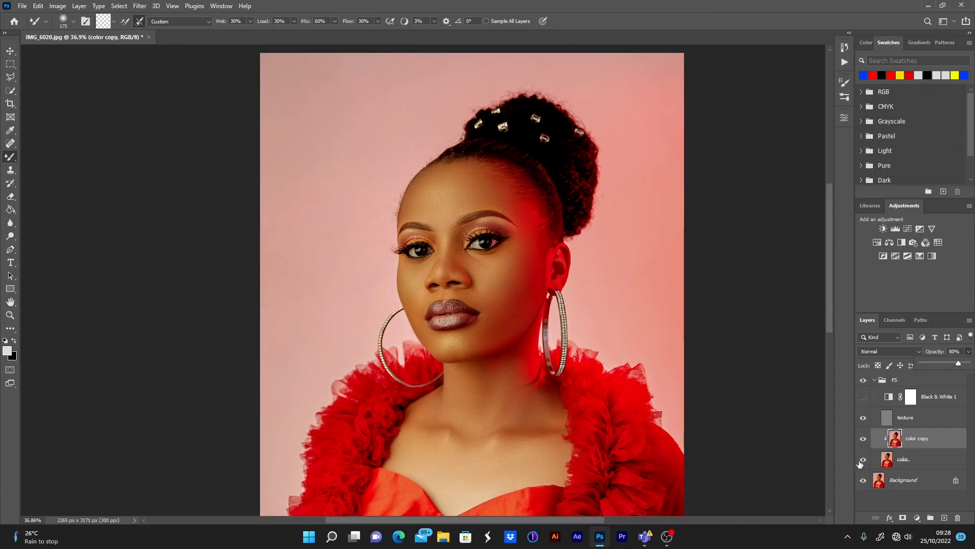
left_click(862, 444)
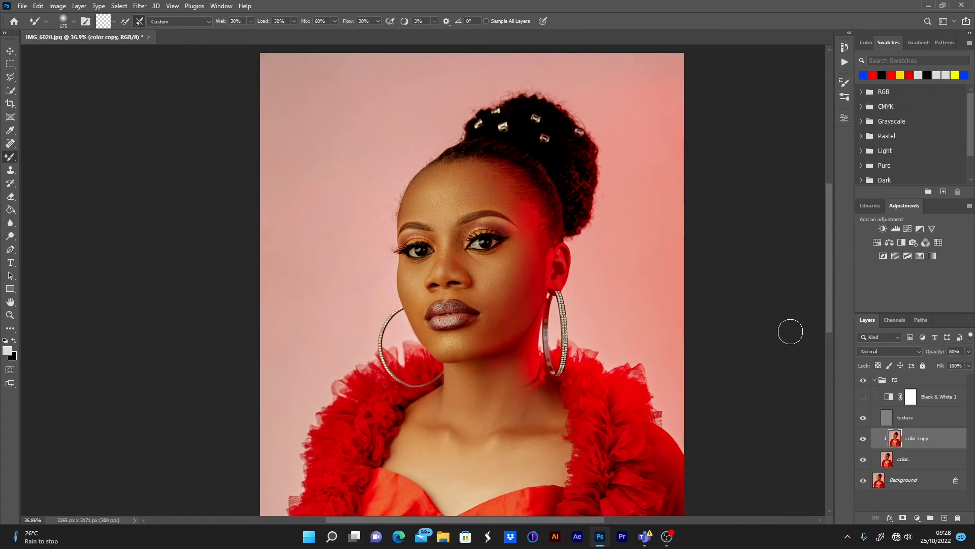
Delete the Black & White adjustment layer from the FS group.
key("ctrl+minus")
key("ctrl+minus")
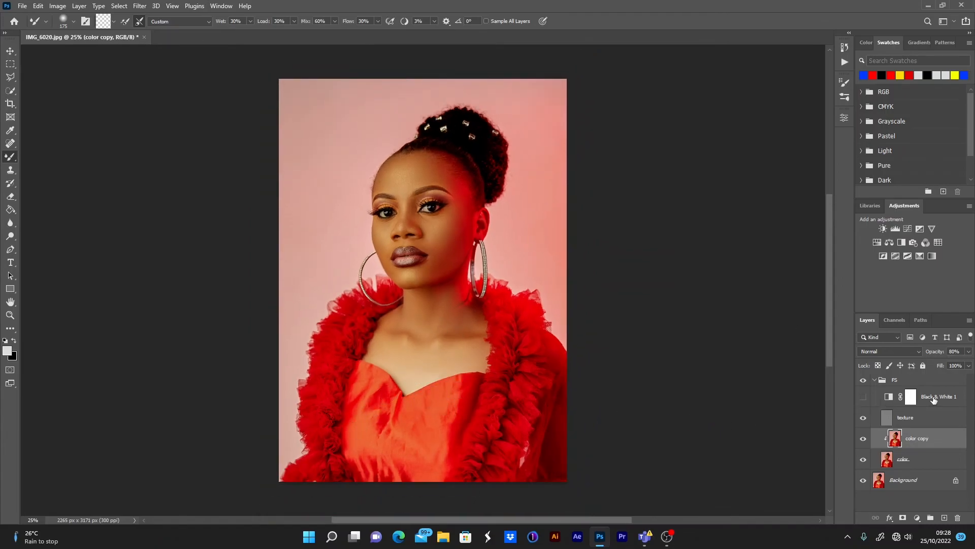
left_click_drag(932, 398, 958, 517)
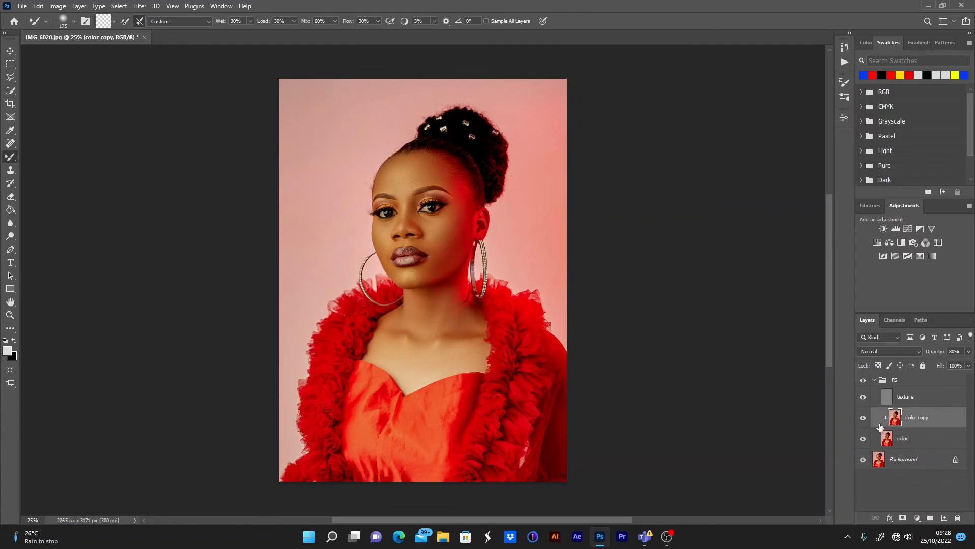
Collapse the FS group and toggle its visibility to compare the portrait before and after retouching.
left_click(876, 382)
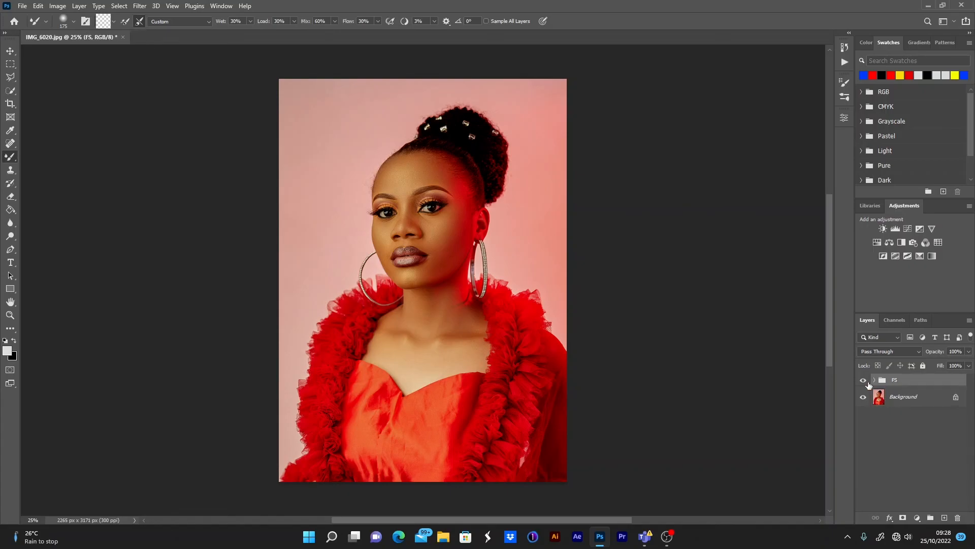
left_click(863, 382)
left_click(864, 381)
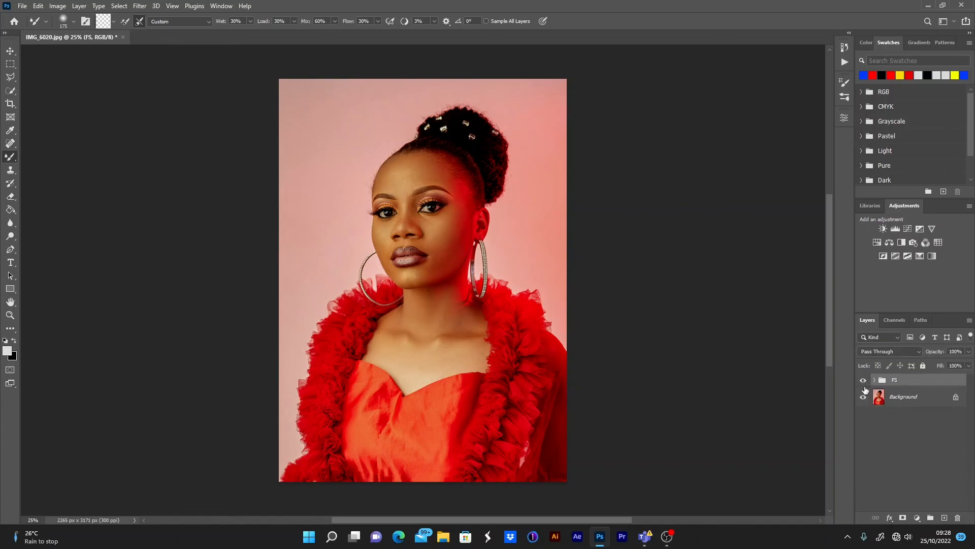